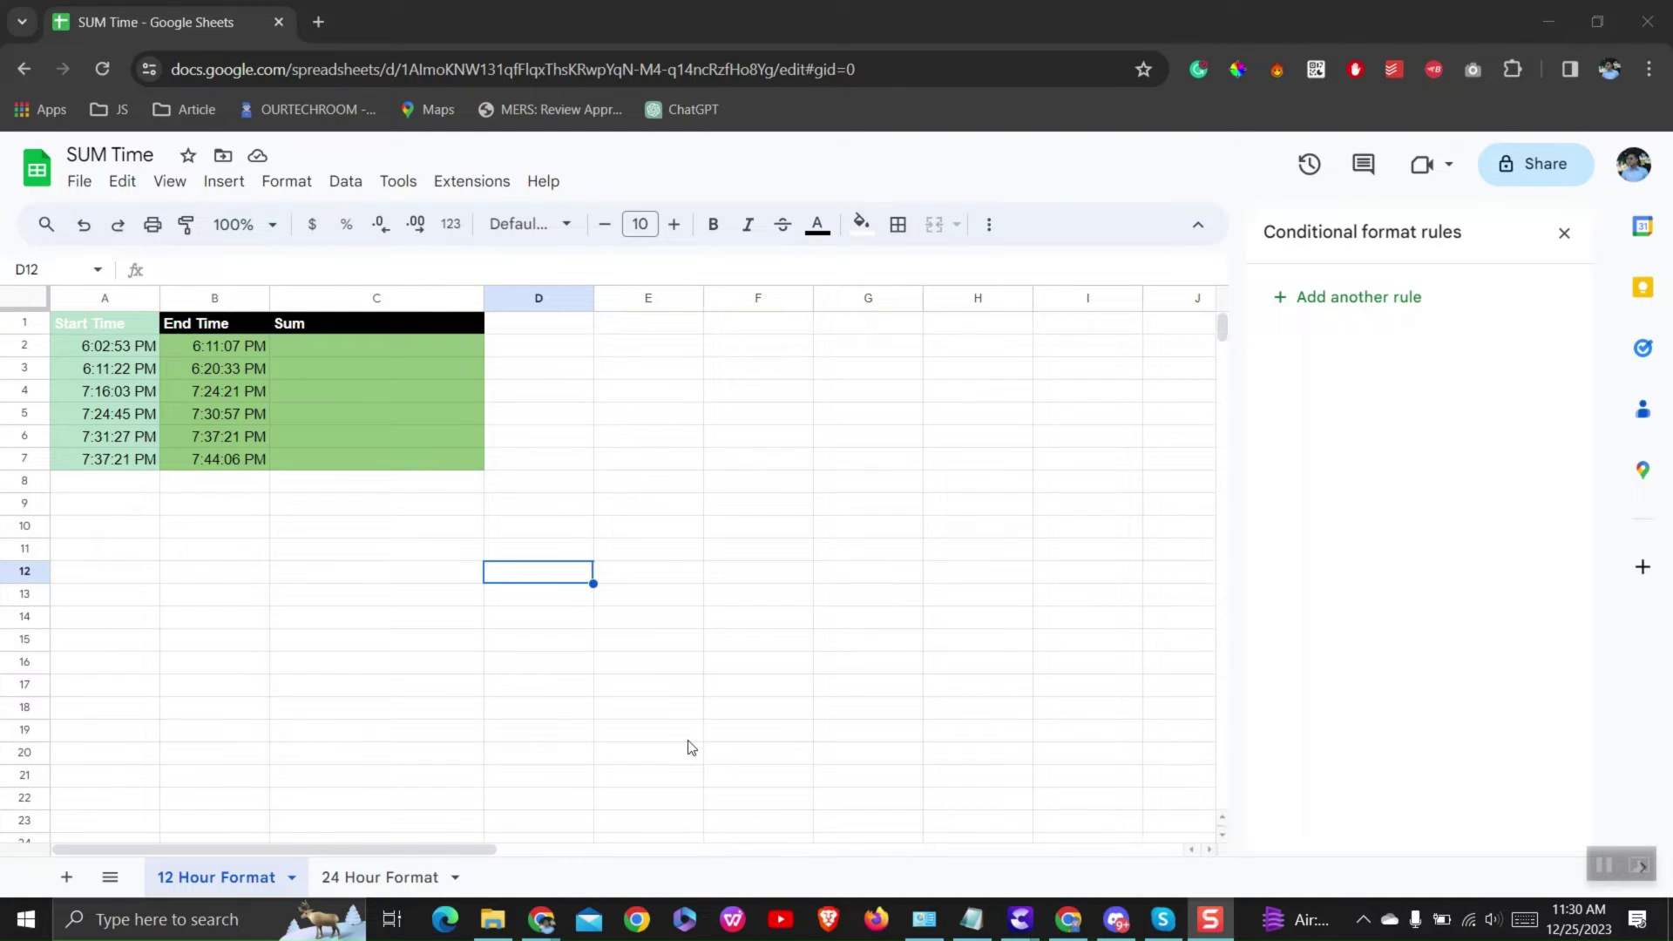
# Step: Enter =SUM(TIMEVALUE(A2)+TIMEVALUE(B2)) in C2, giving 12:14:00
pyautogui.click(113, 347)
pyautogui.click(229, 343)
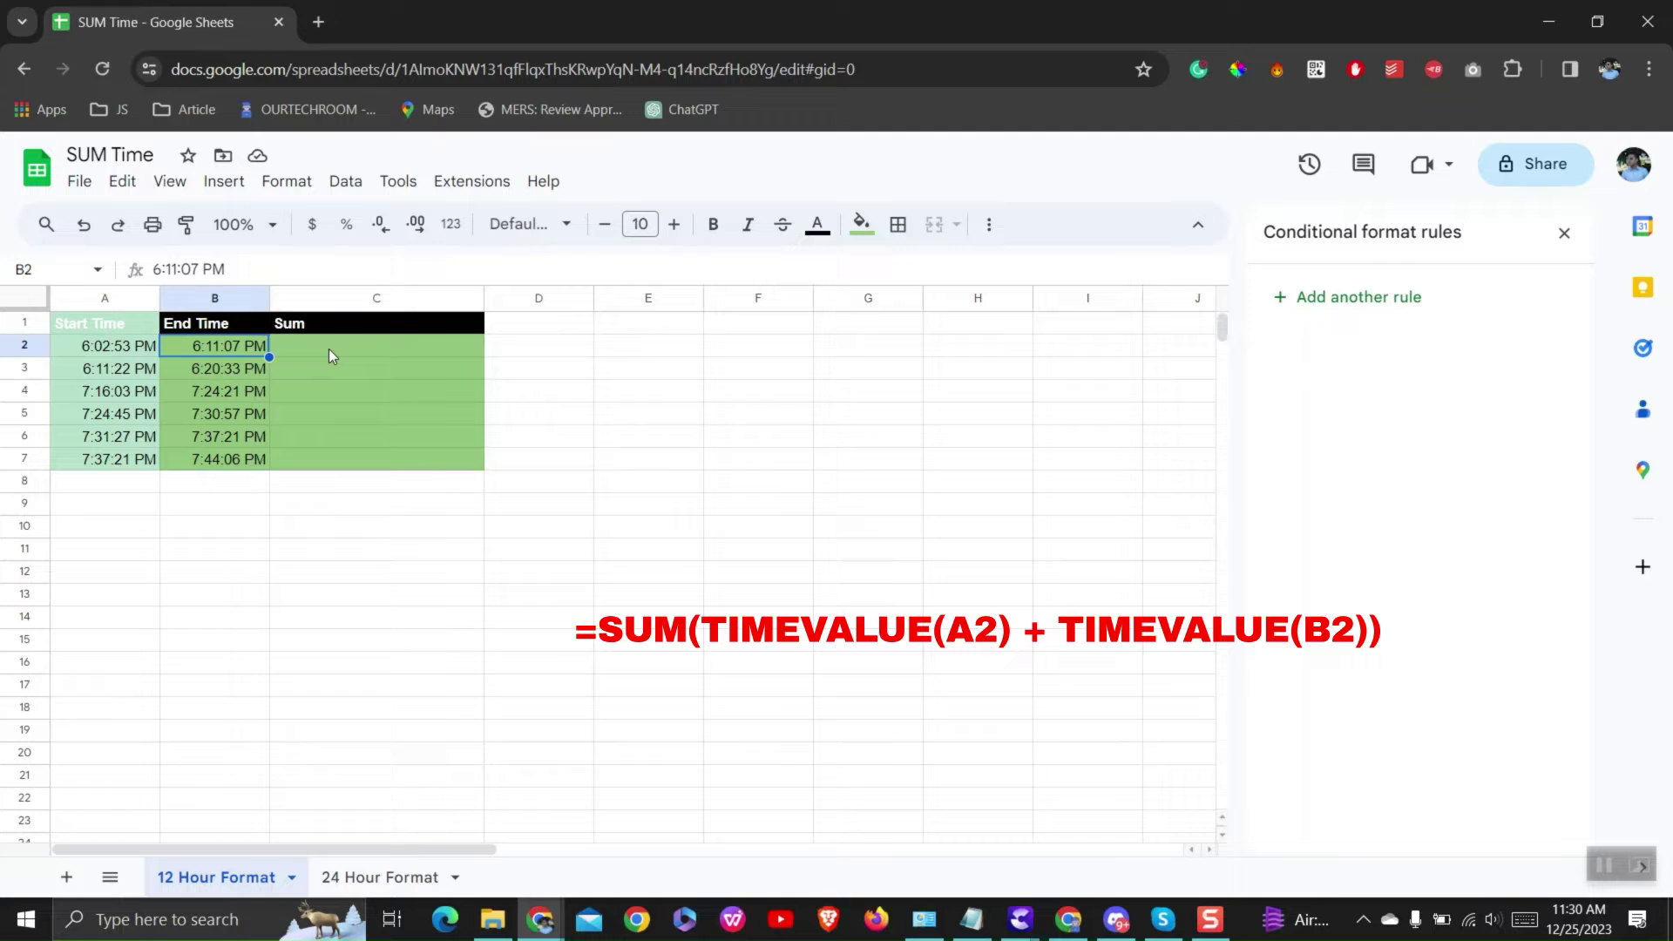
pyautogui.doubleClick(329, 348)
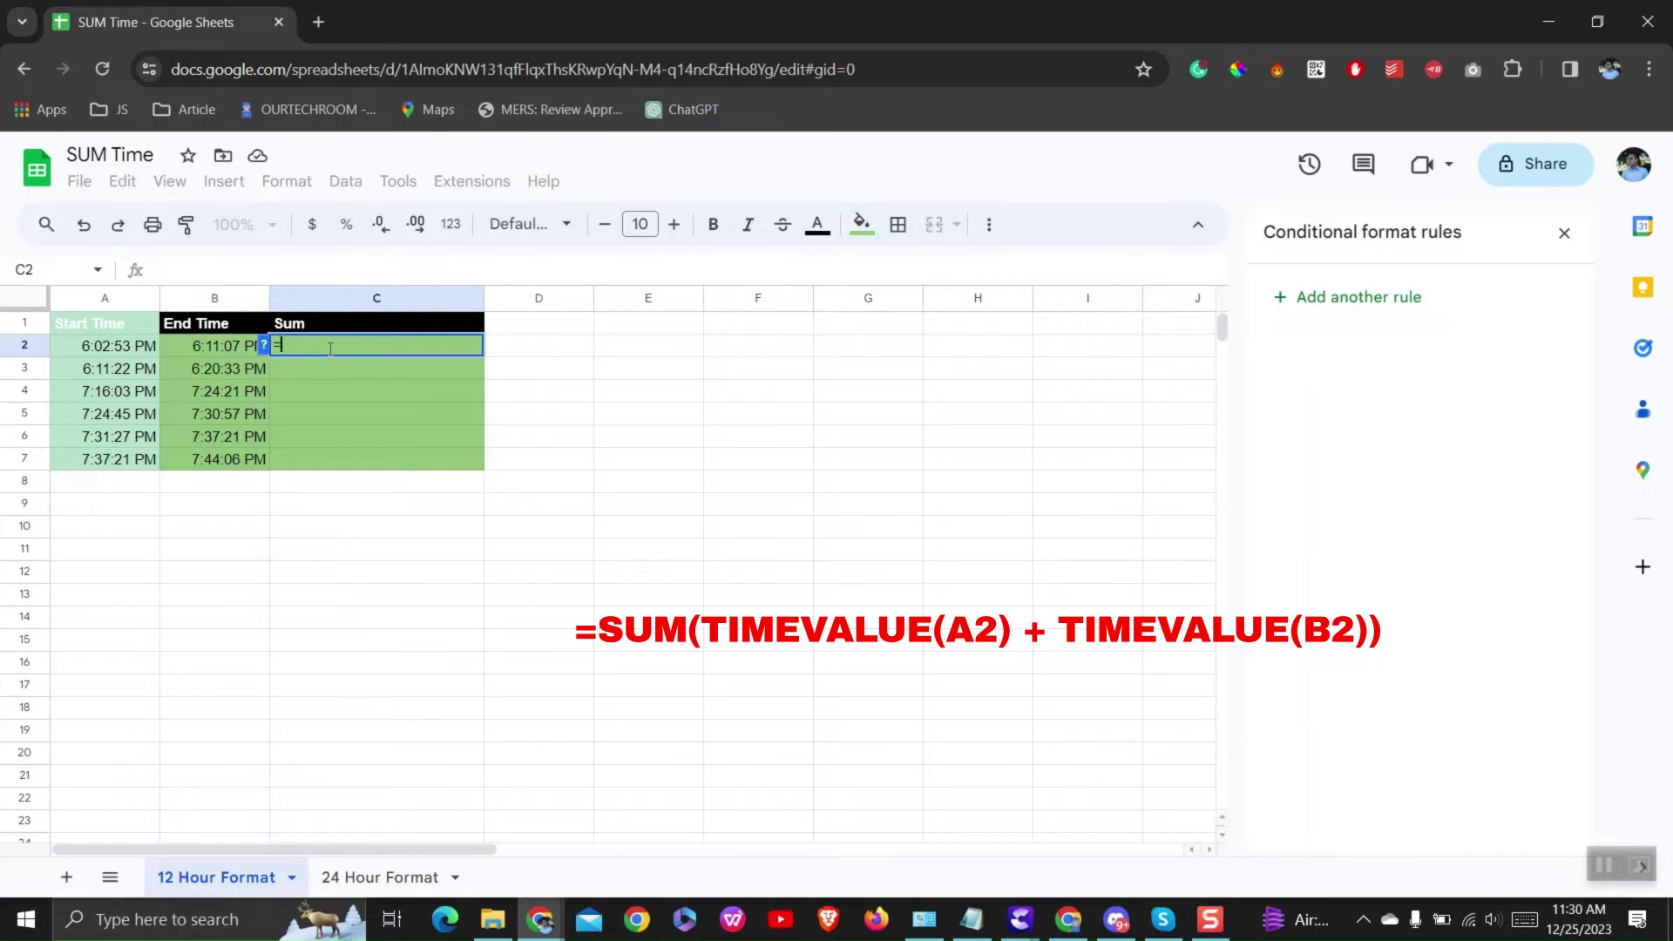
pyautogui.write('=SUM')
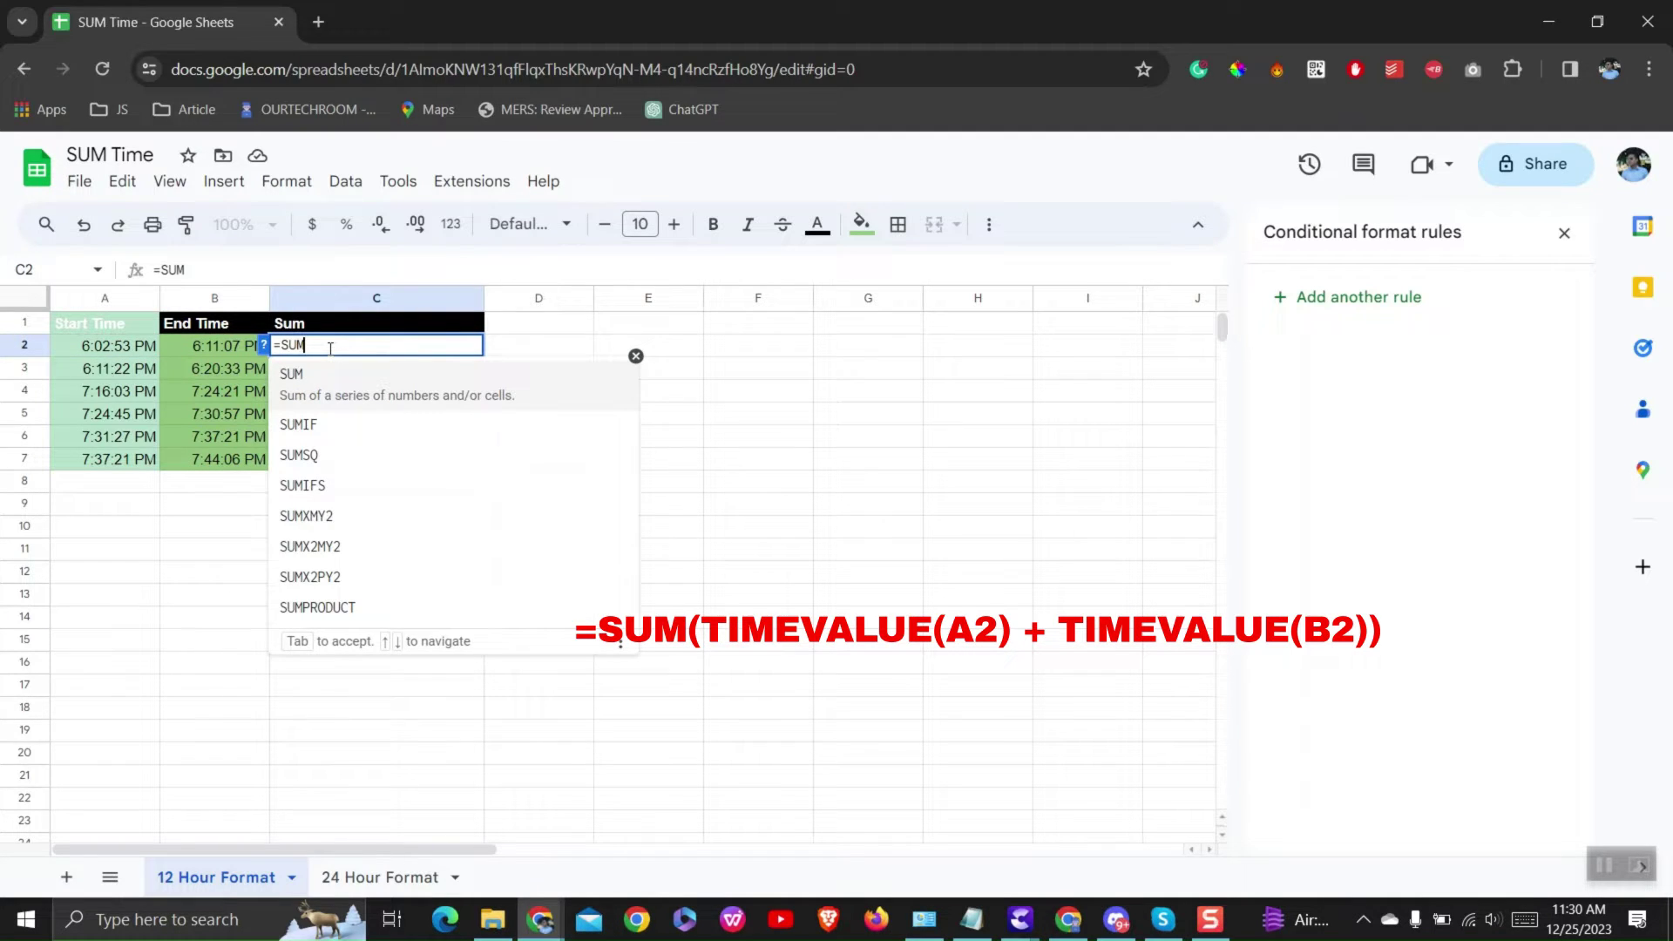
pyautogui.write('(TIME')
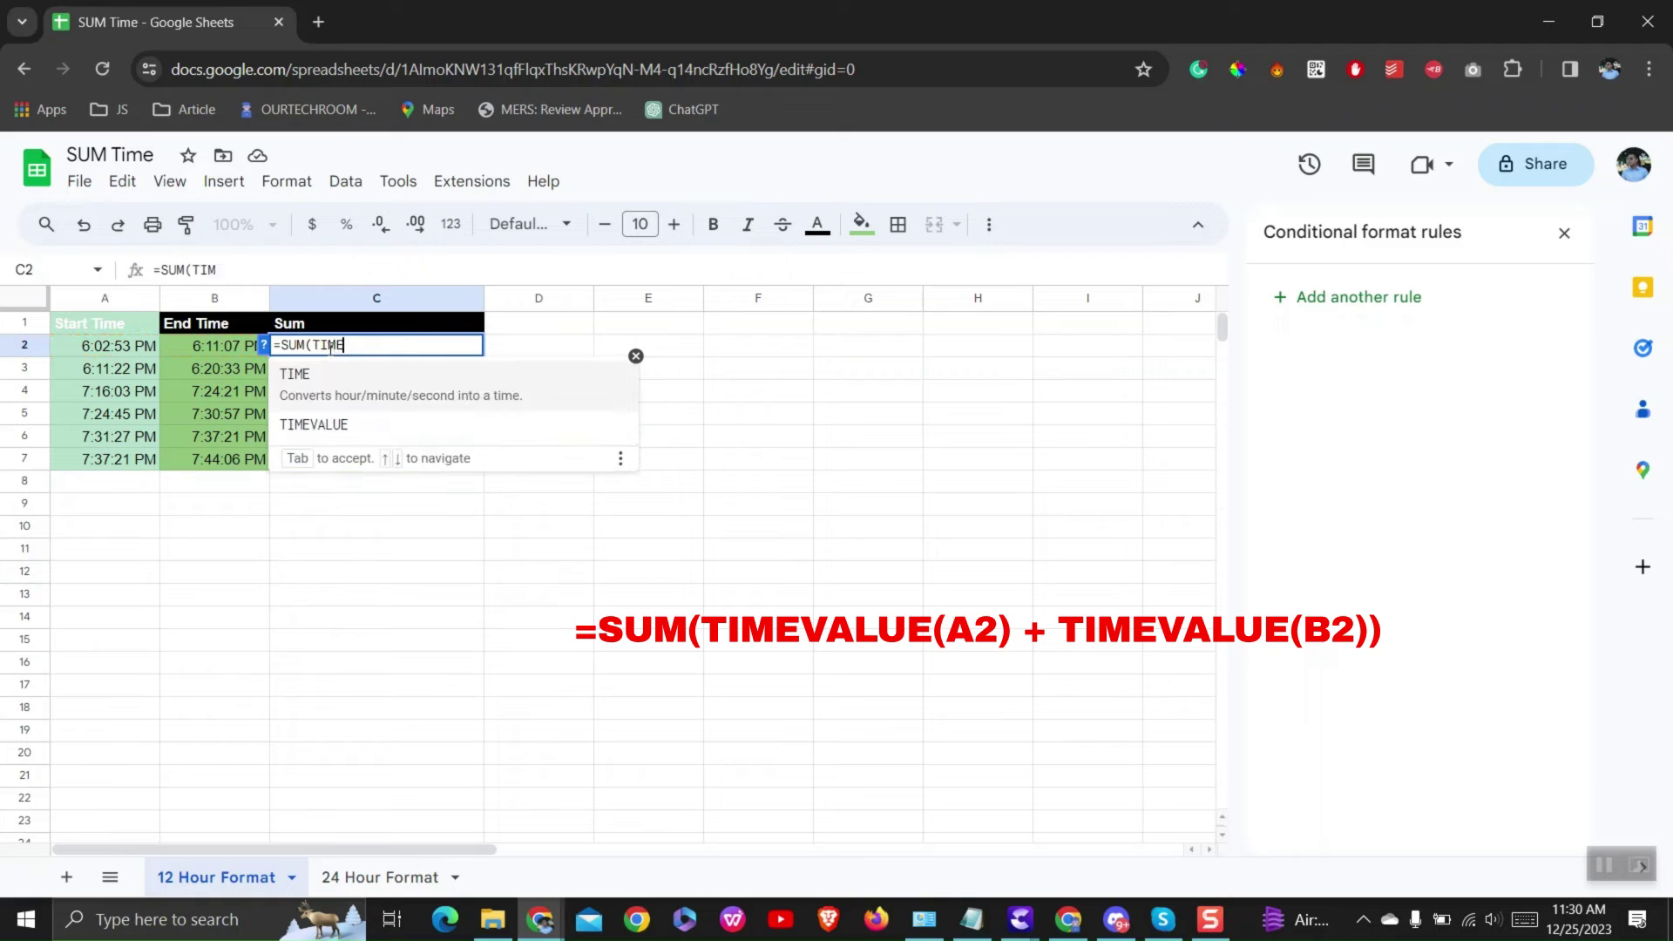
pyautogui.write('VALUE')
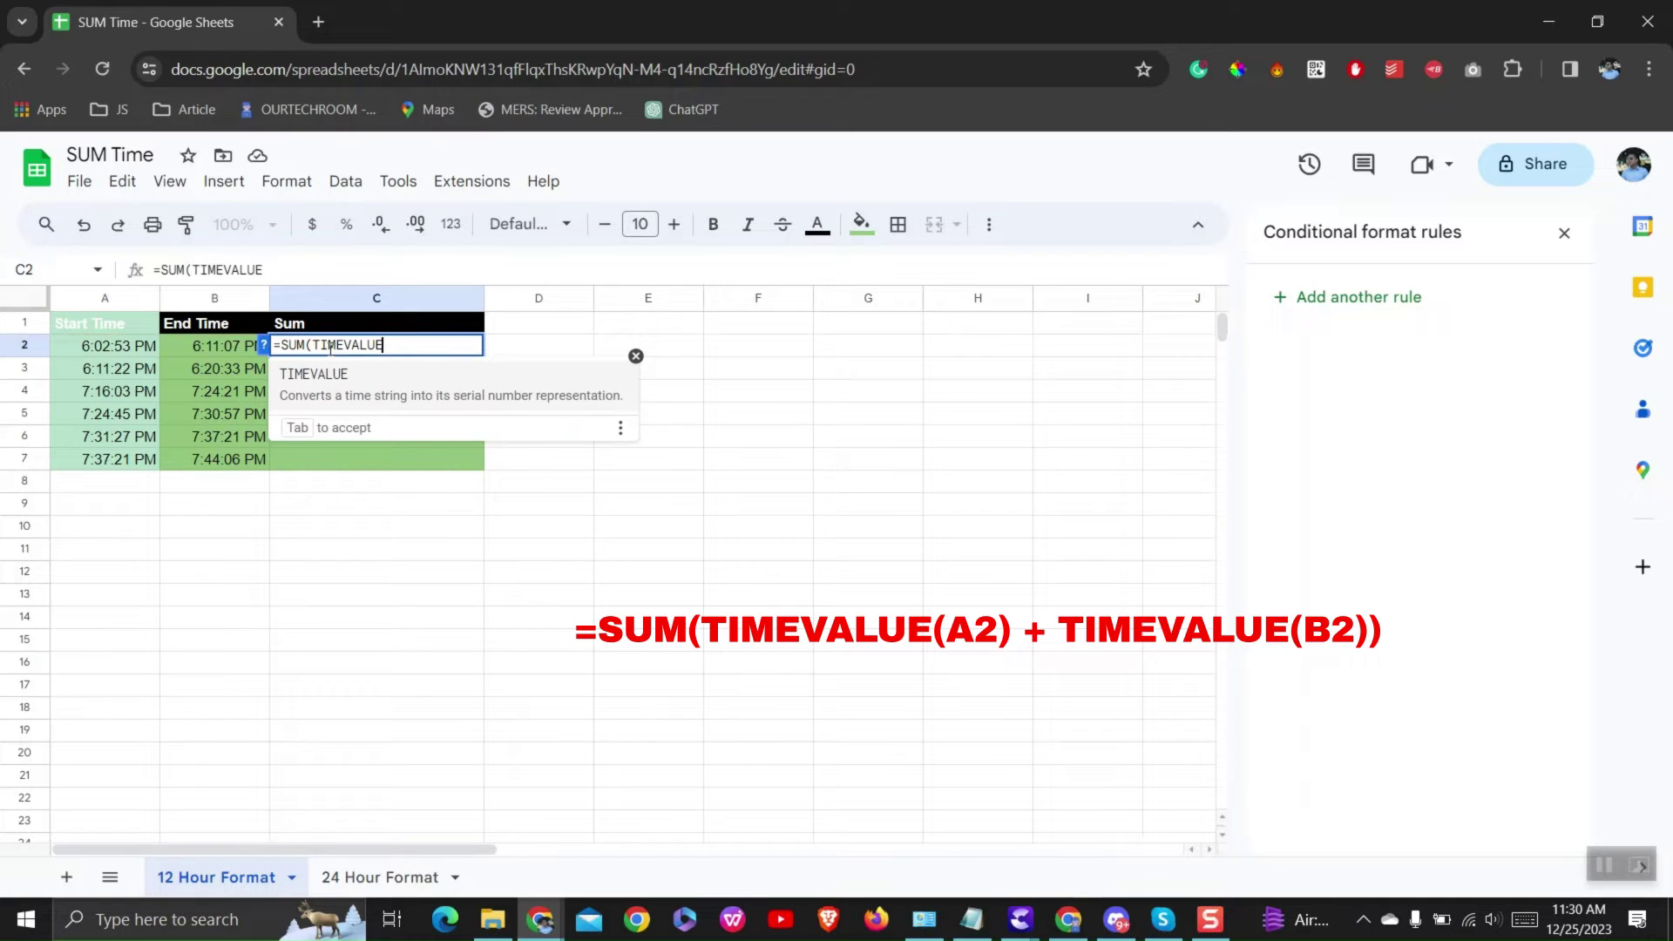
pyautogui.write('(')
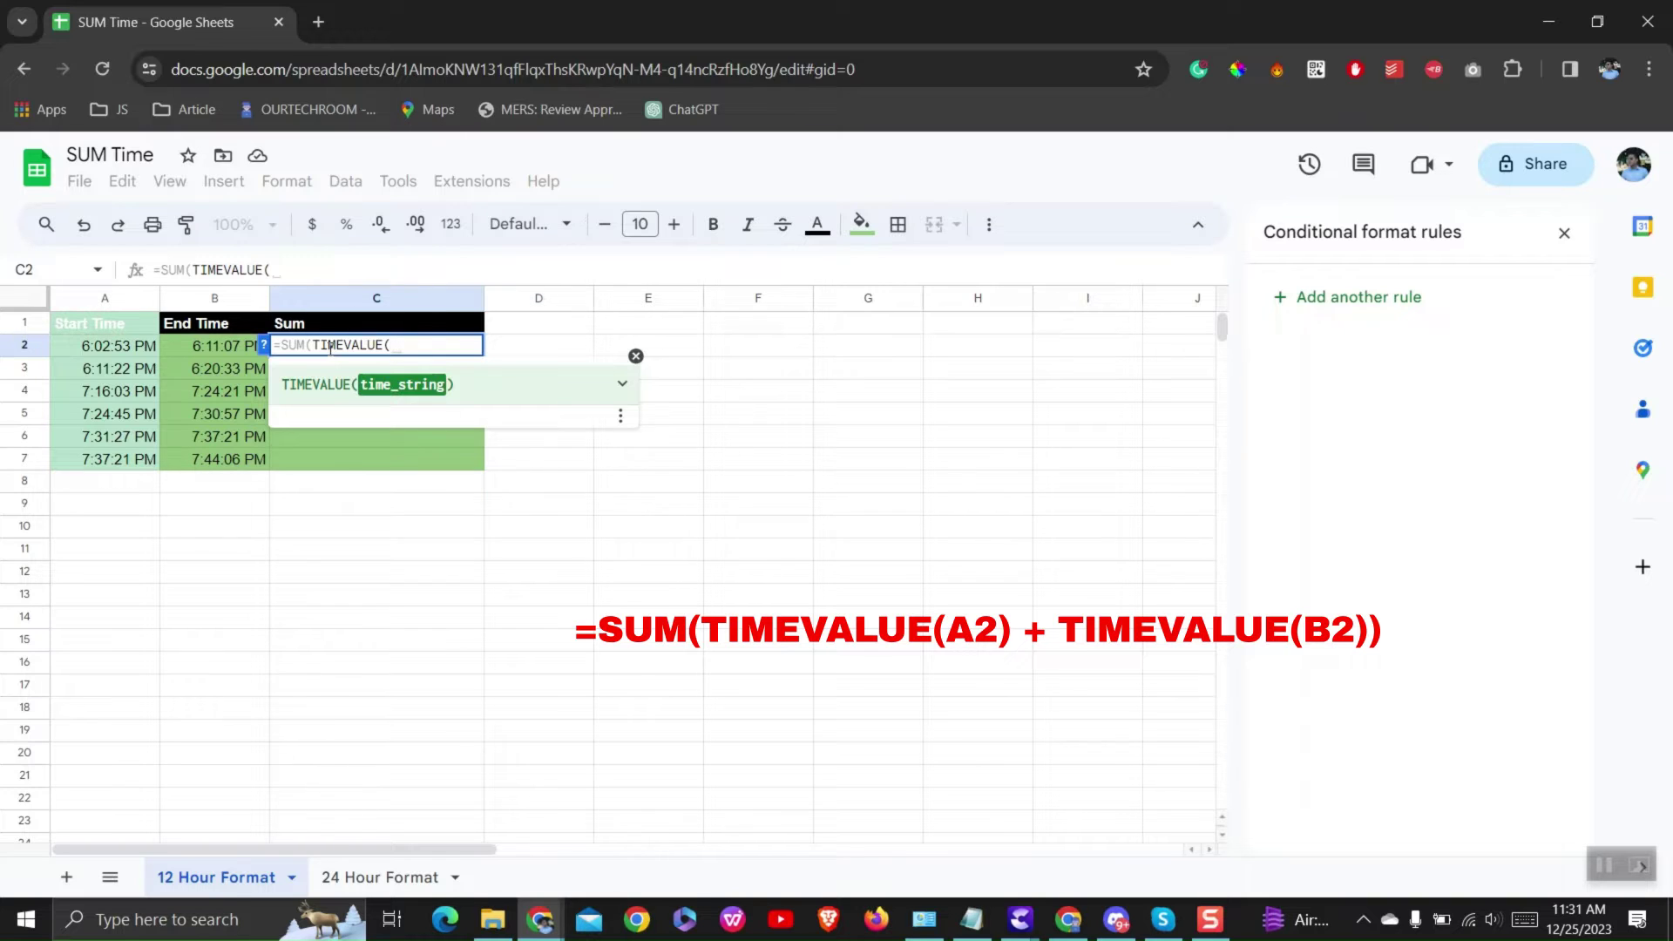
pyautogui.write('A2')
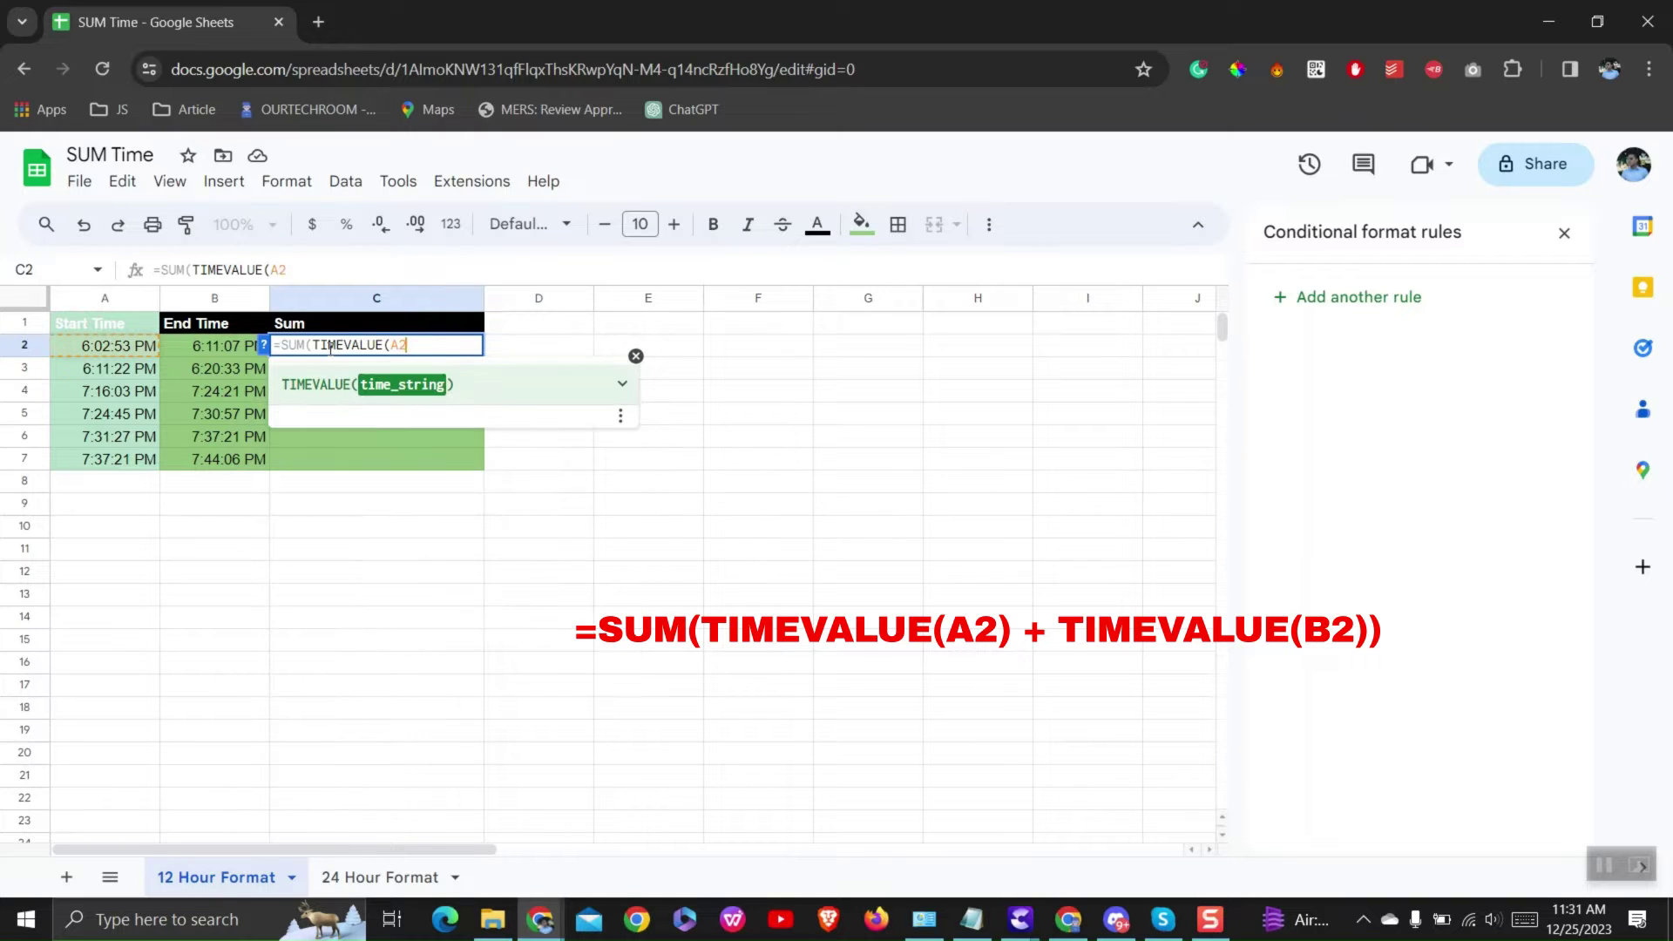
pyautogui.write(')')
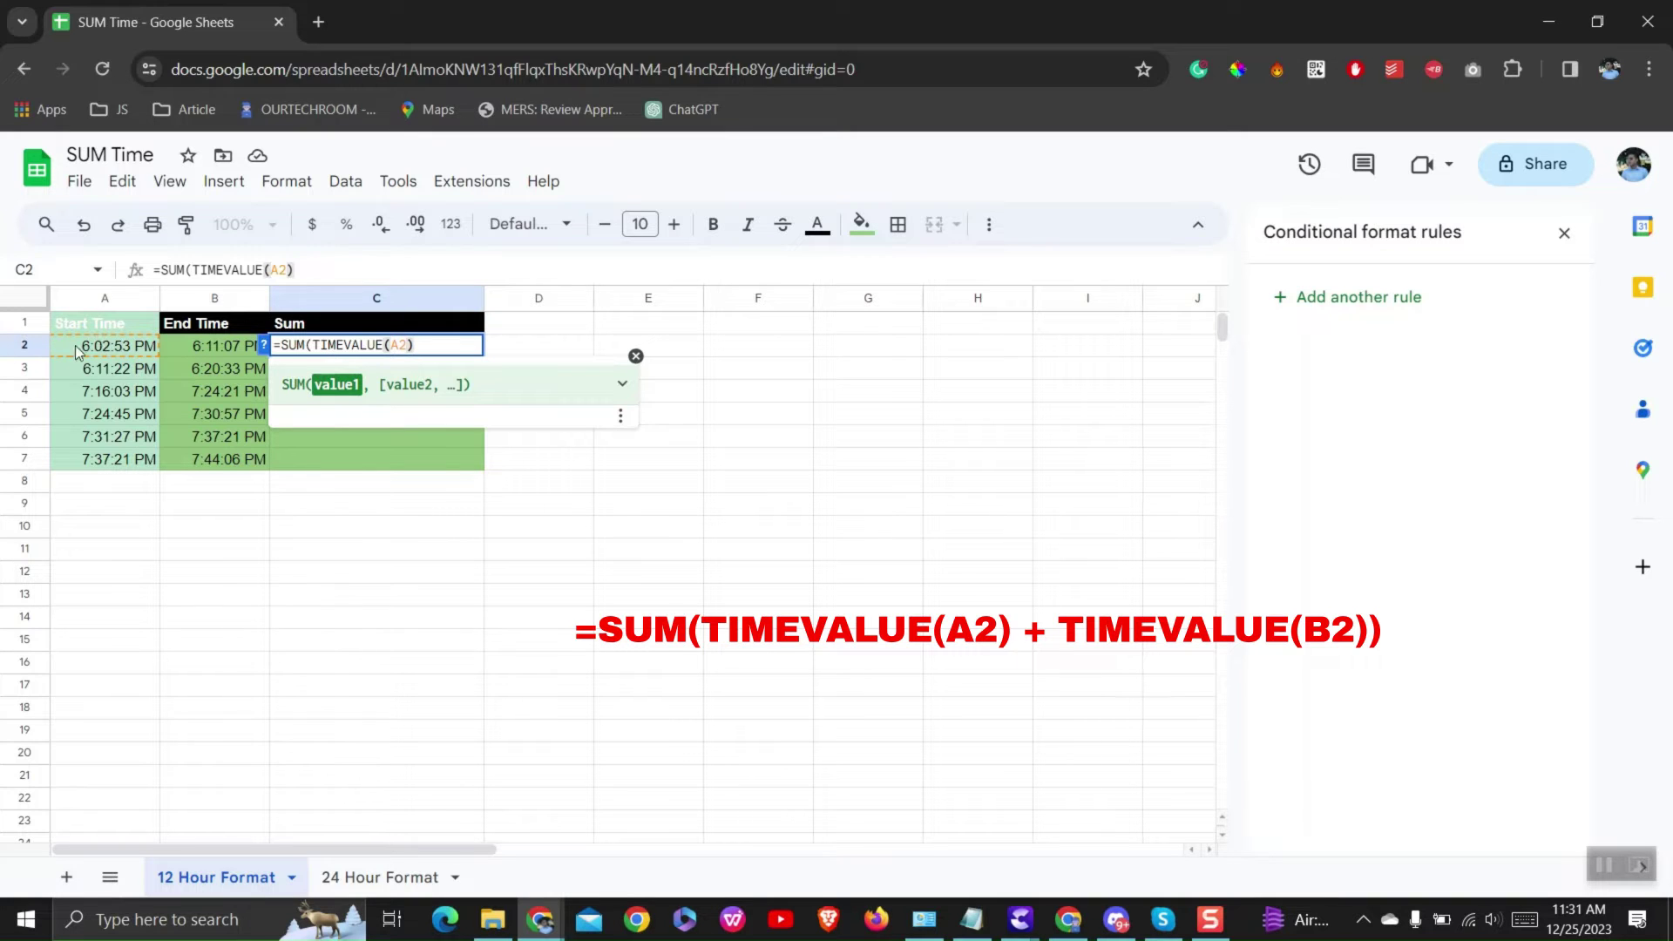
pyautogui.write(' +')
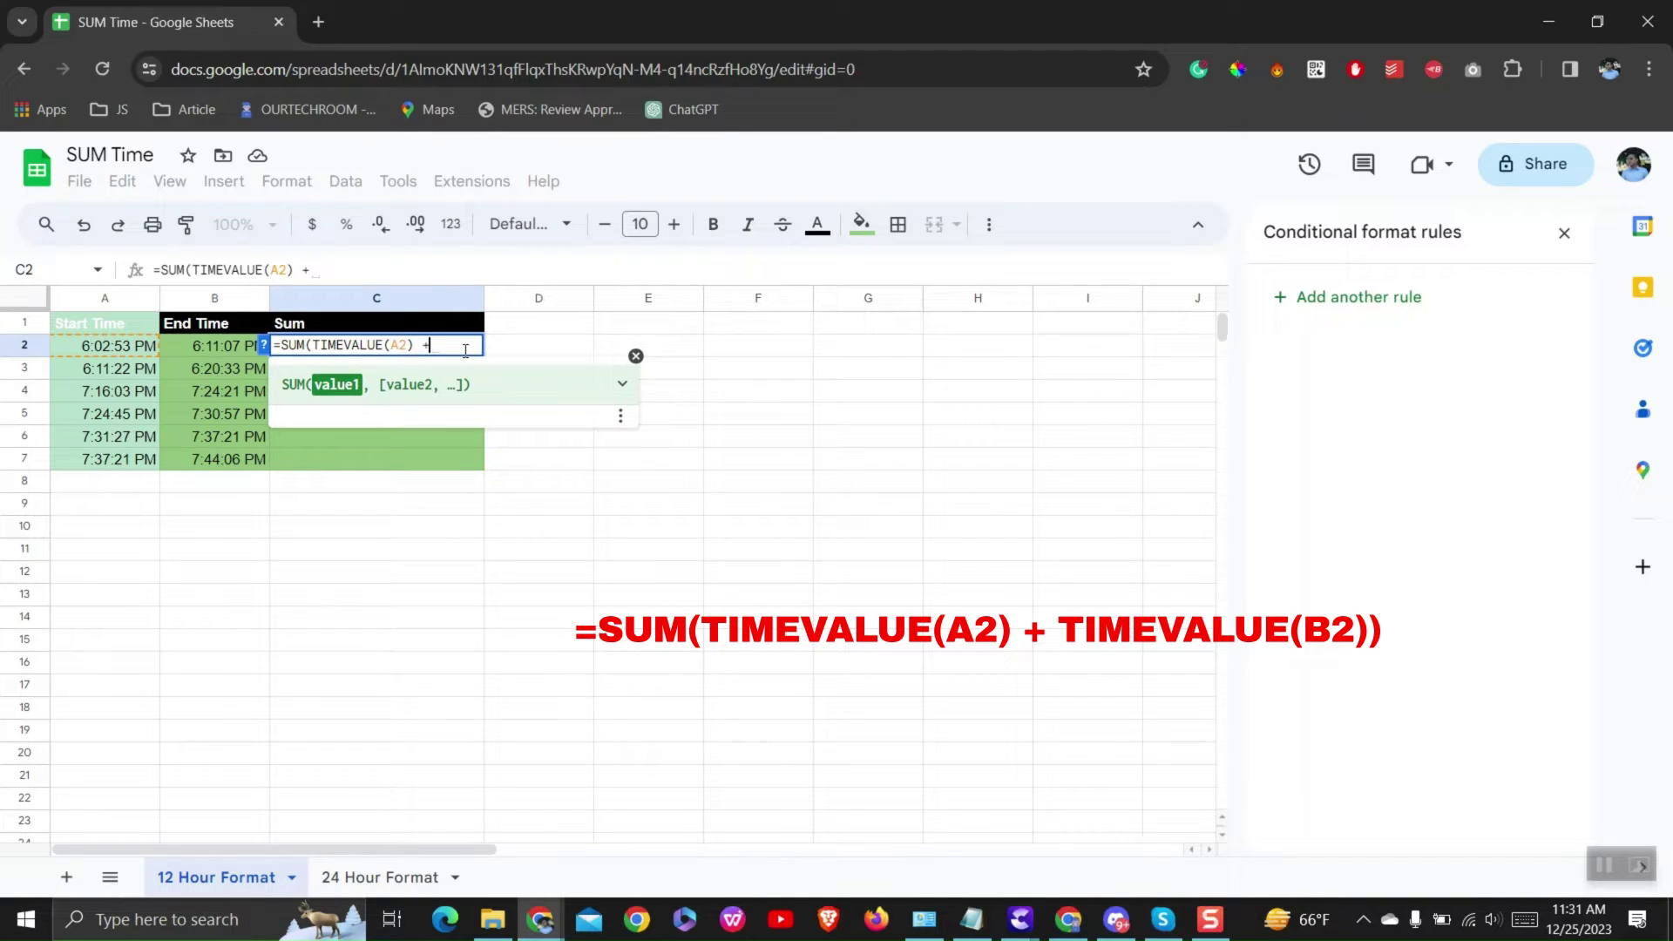
pyautogui.write(' TIMEVALUE')
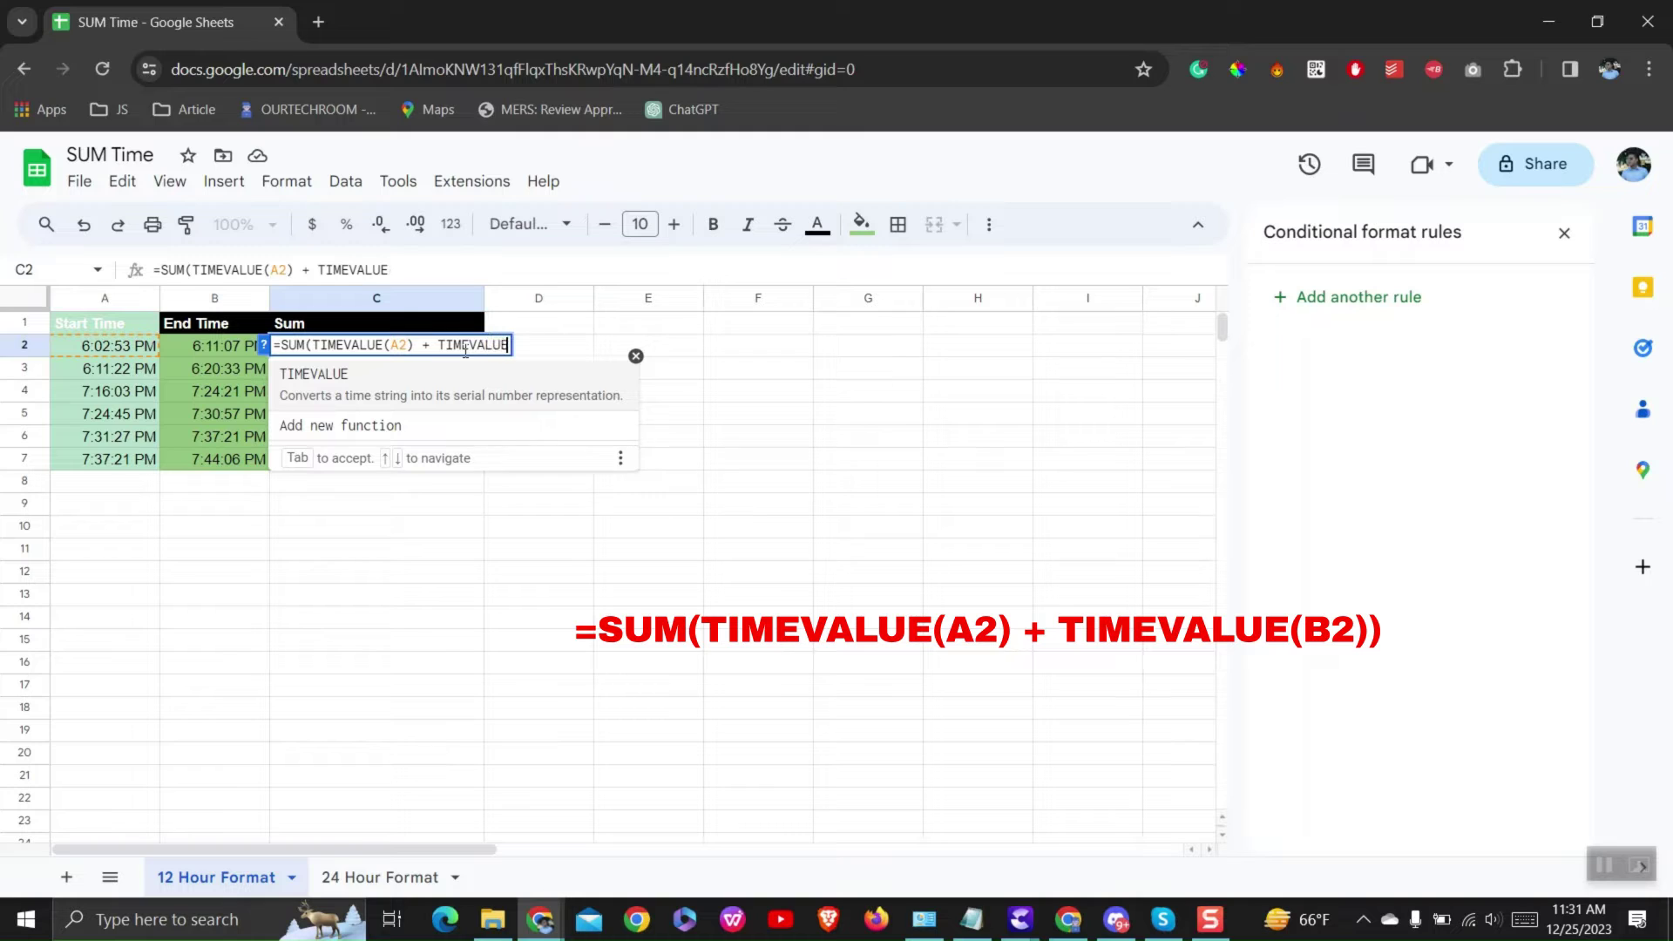
pyautogui.write('(B')
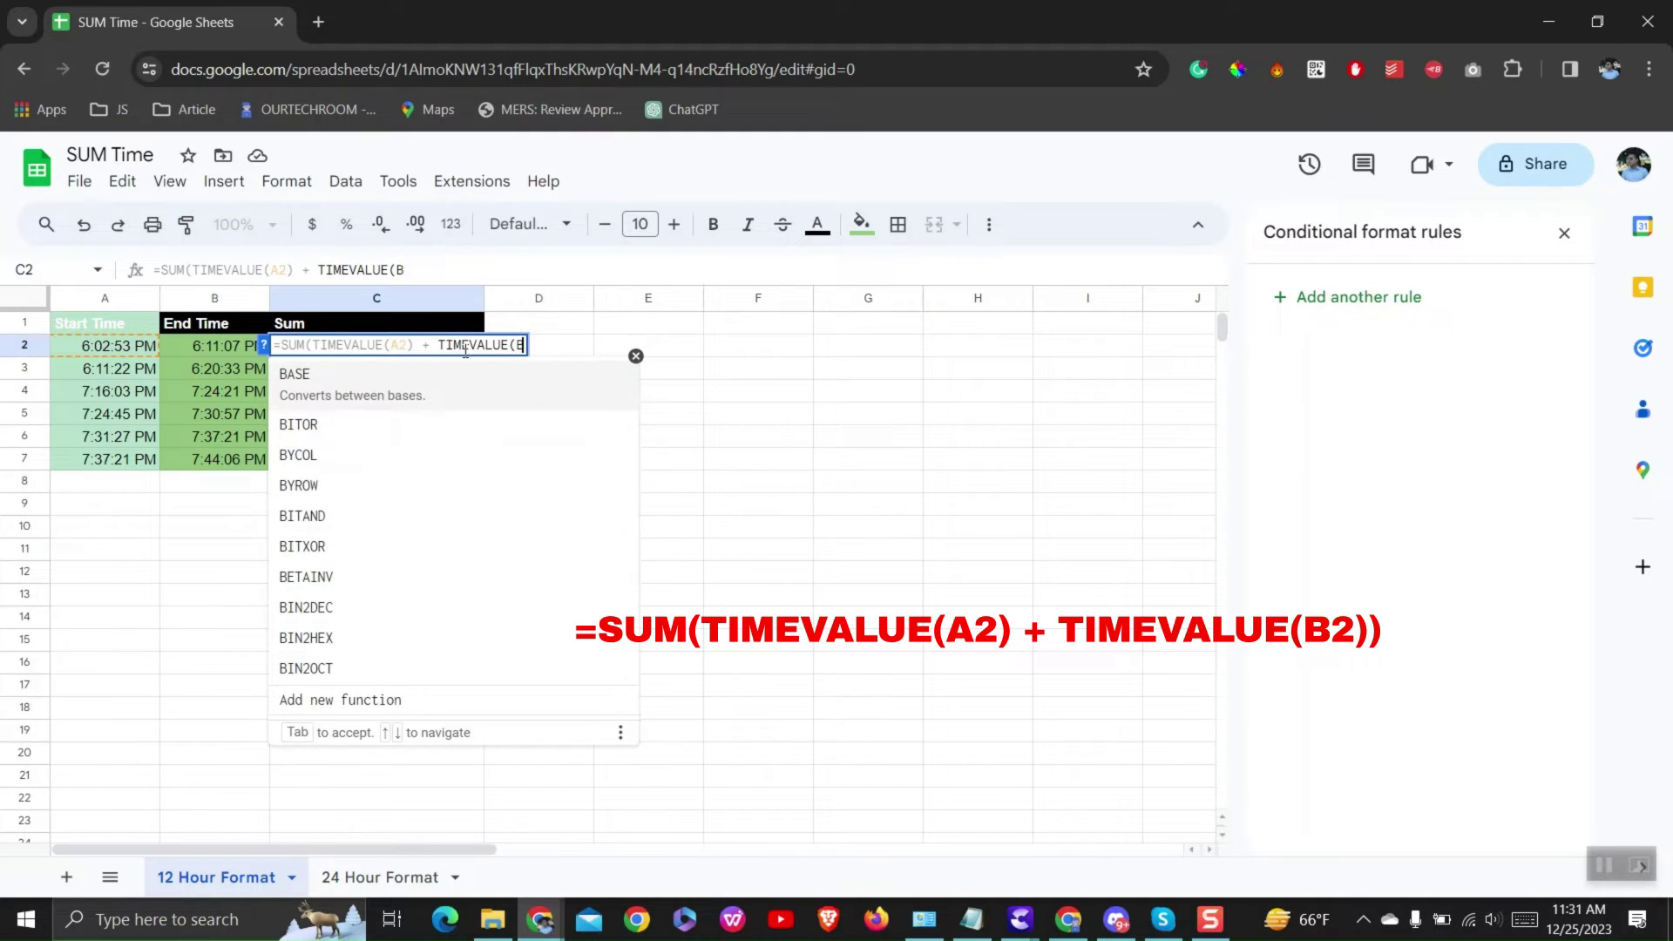
pyautogui.write('@')
pyautogui.press('BackSpace')
pyautogui.write('2')
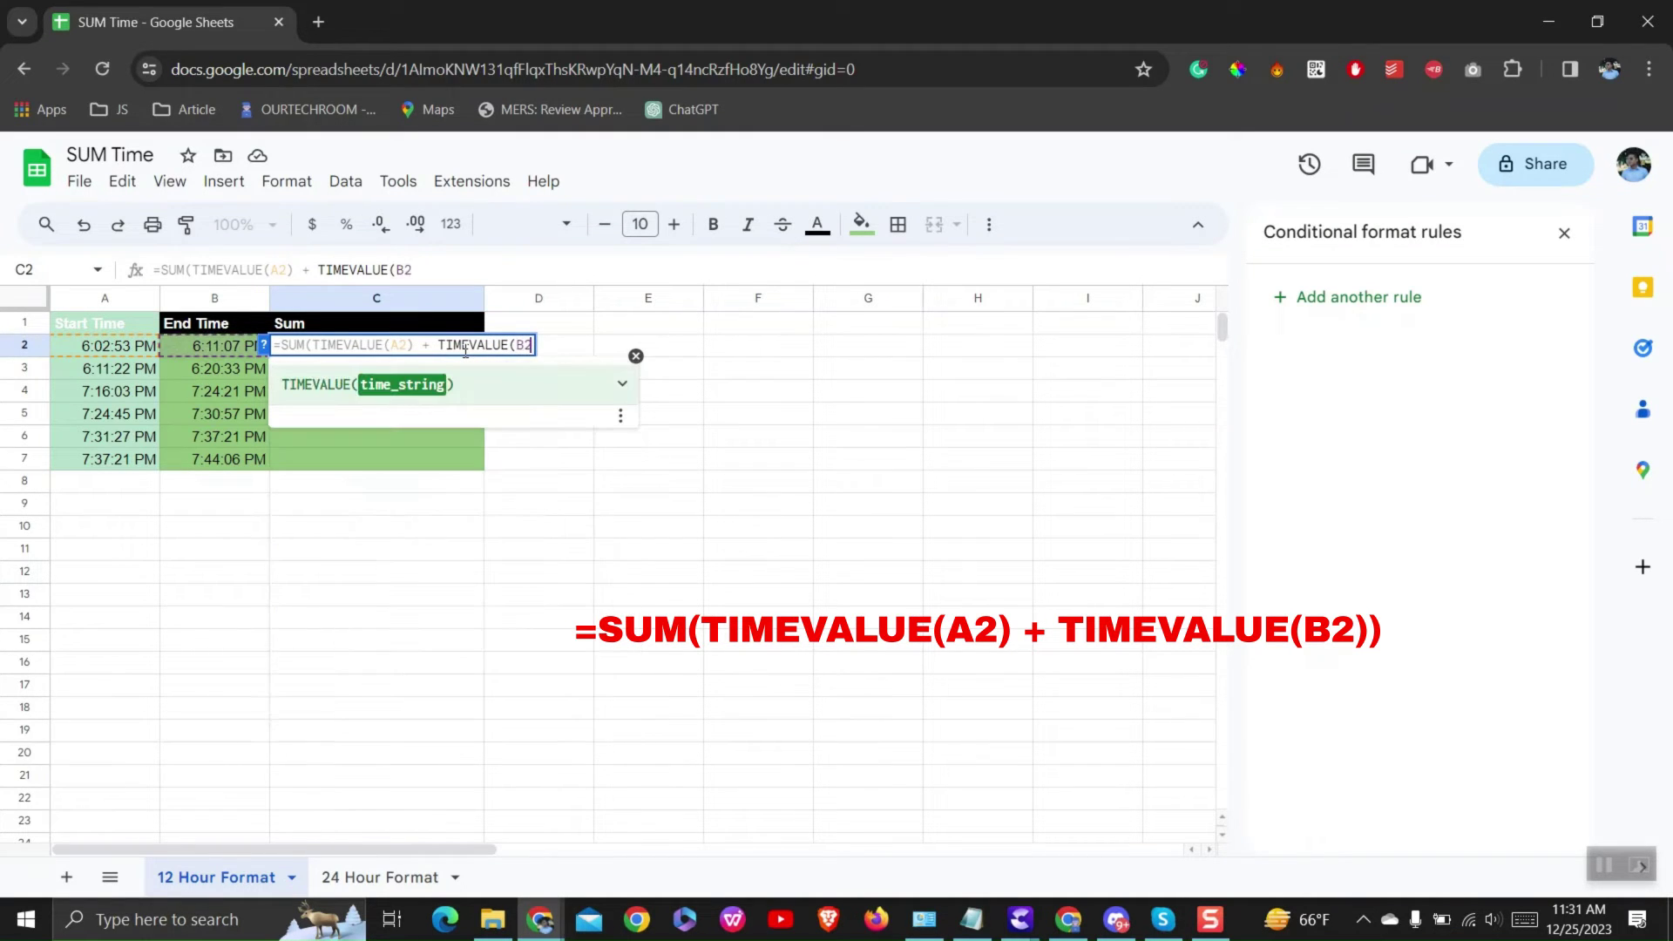
pyautogui.write('))')
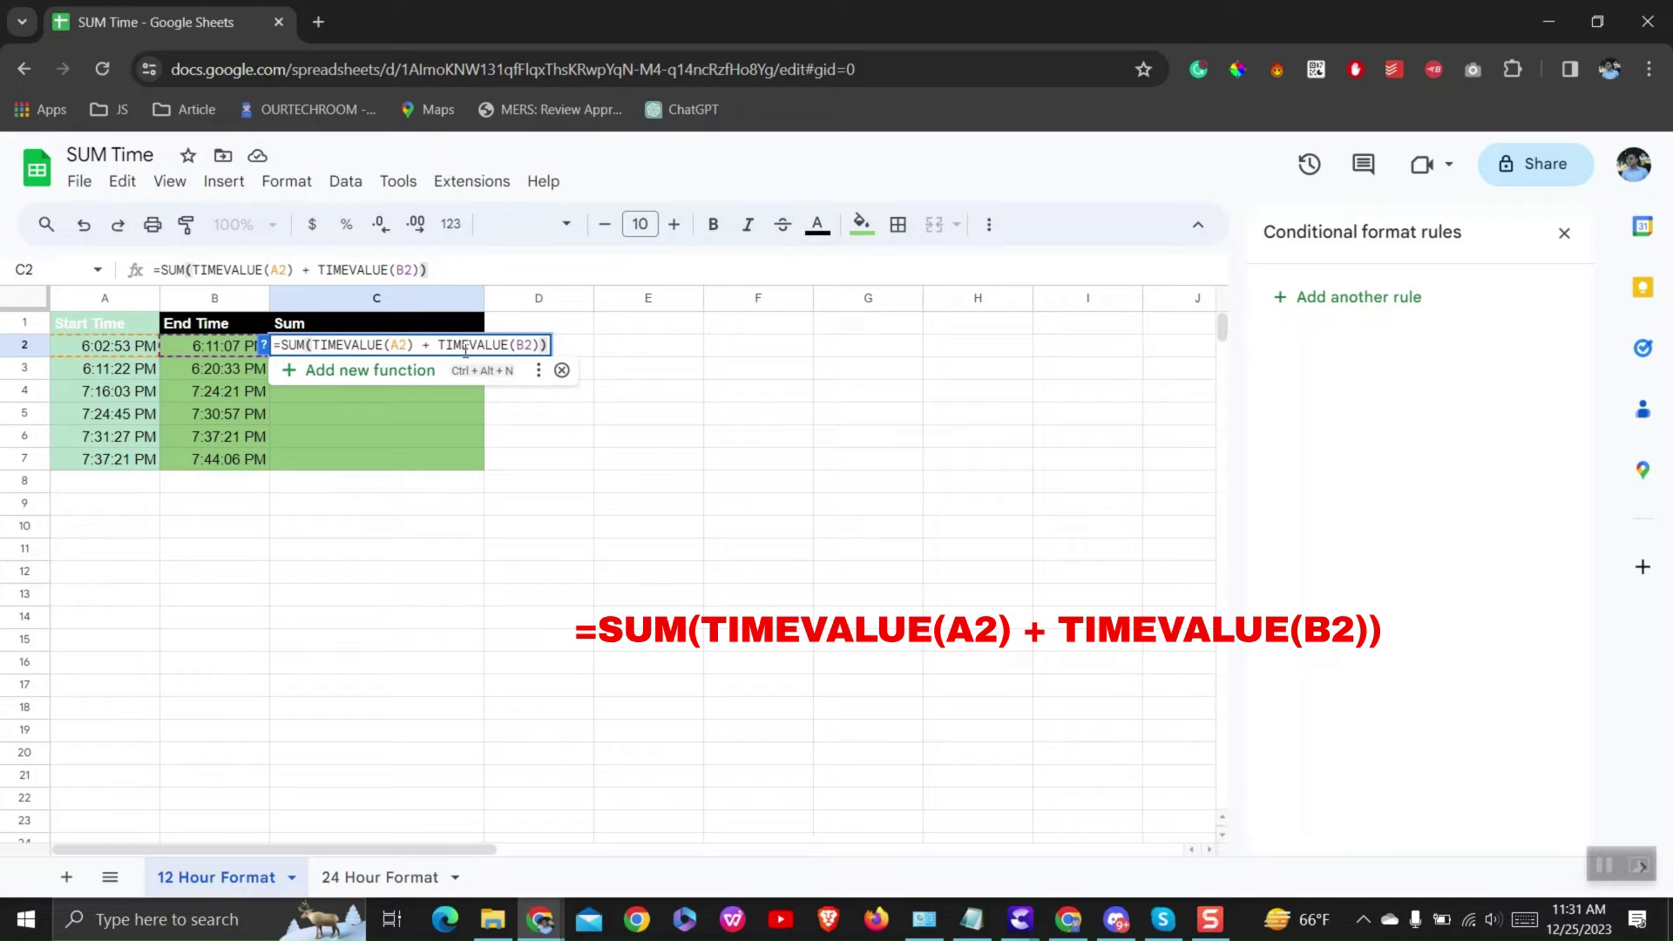
pyautogui.click(469, 343)
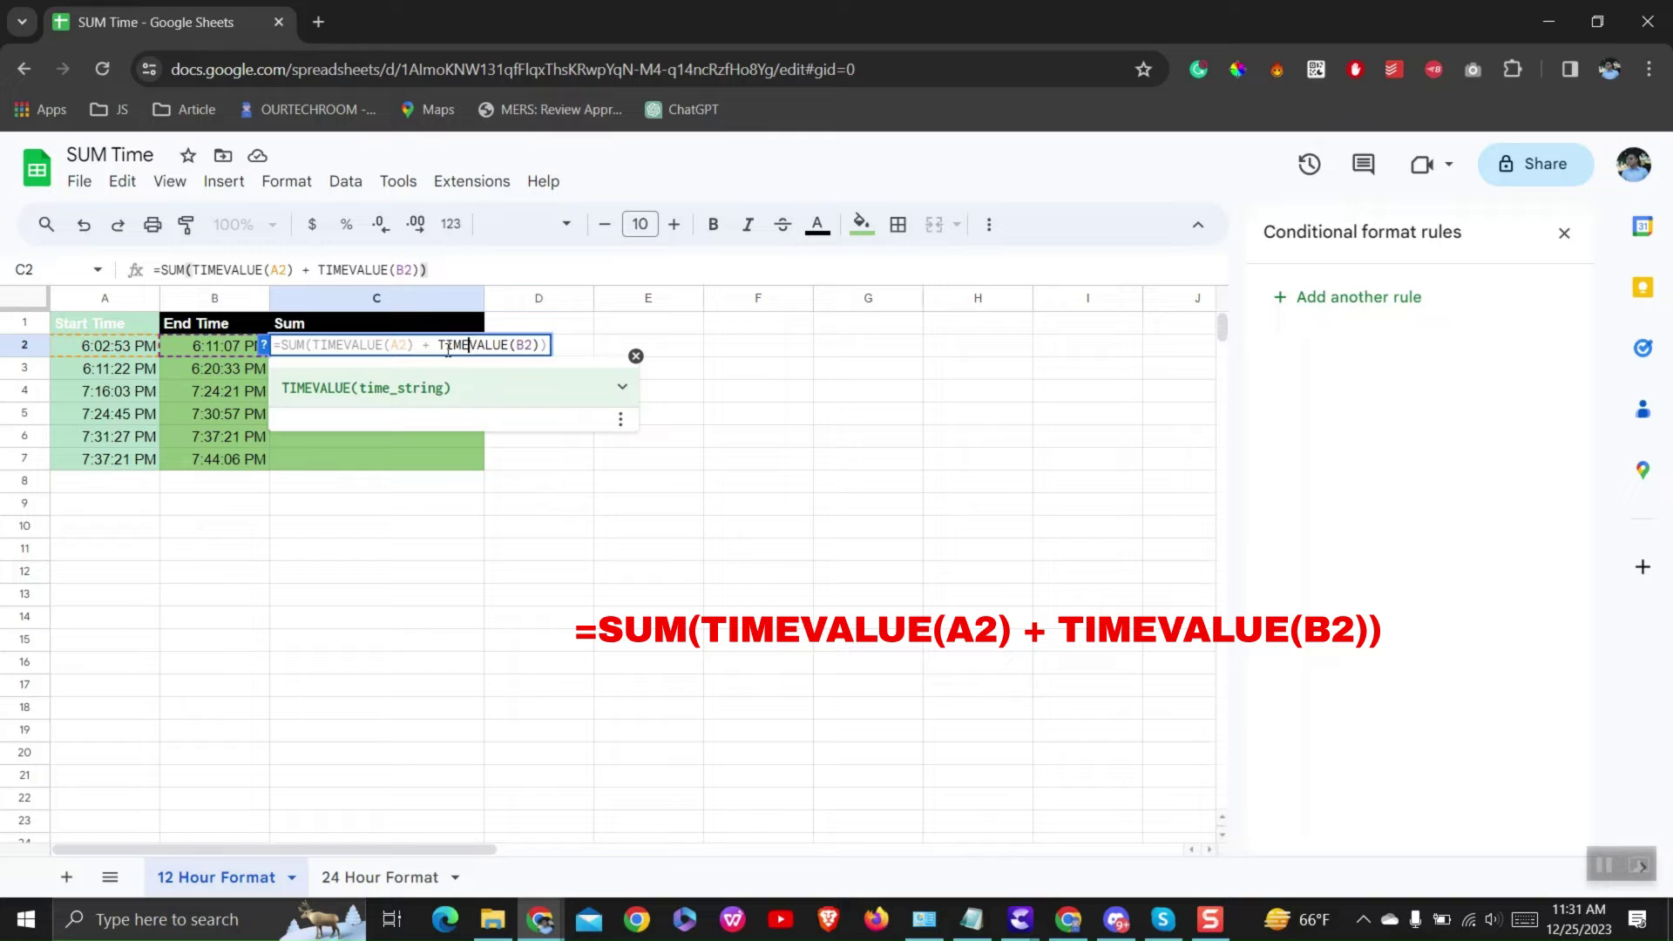
pyautogui.click(544, 344)
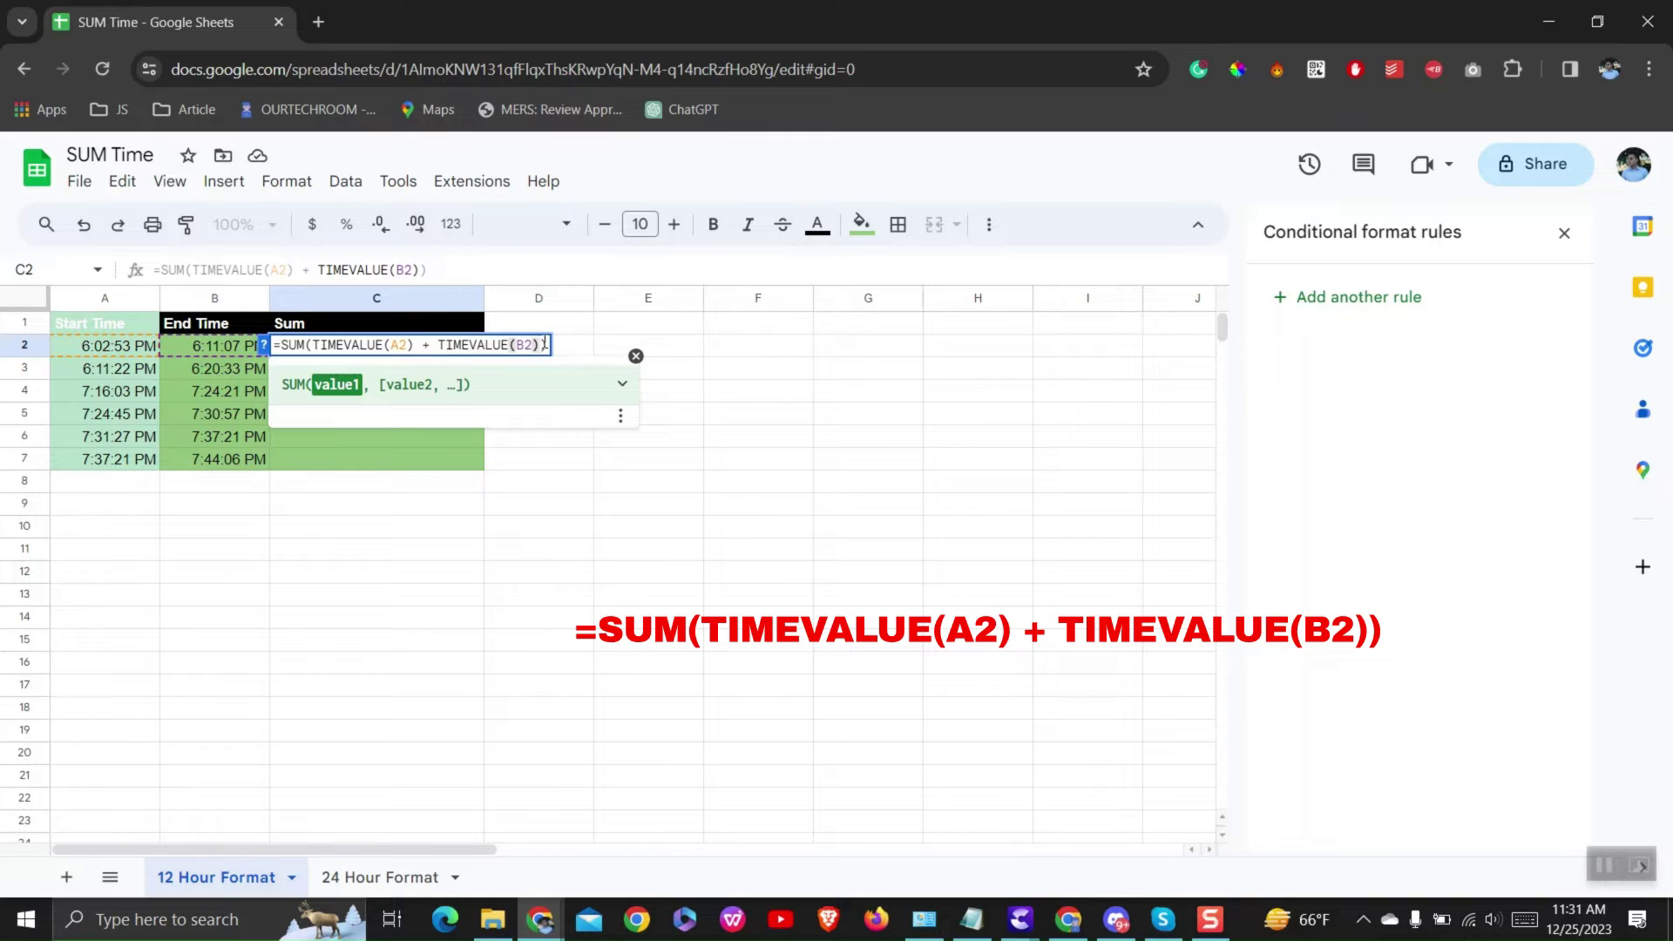
pyautogui.press('Return')
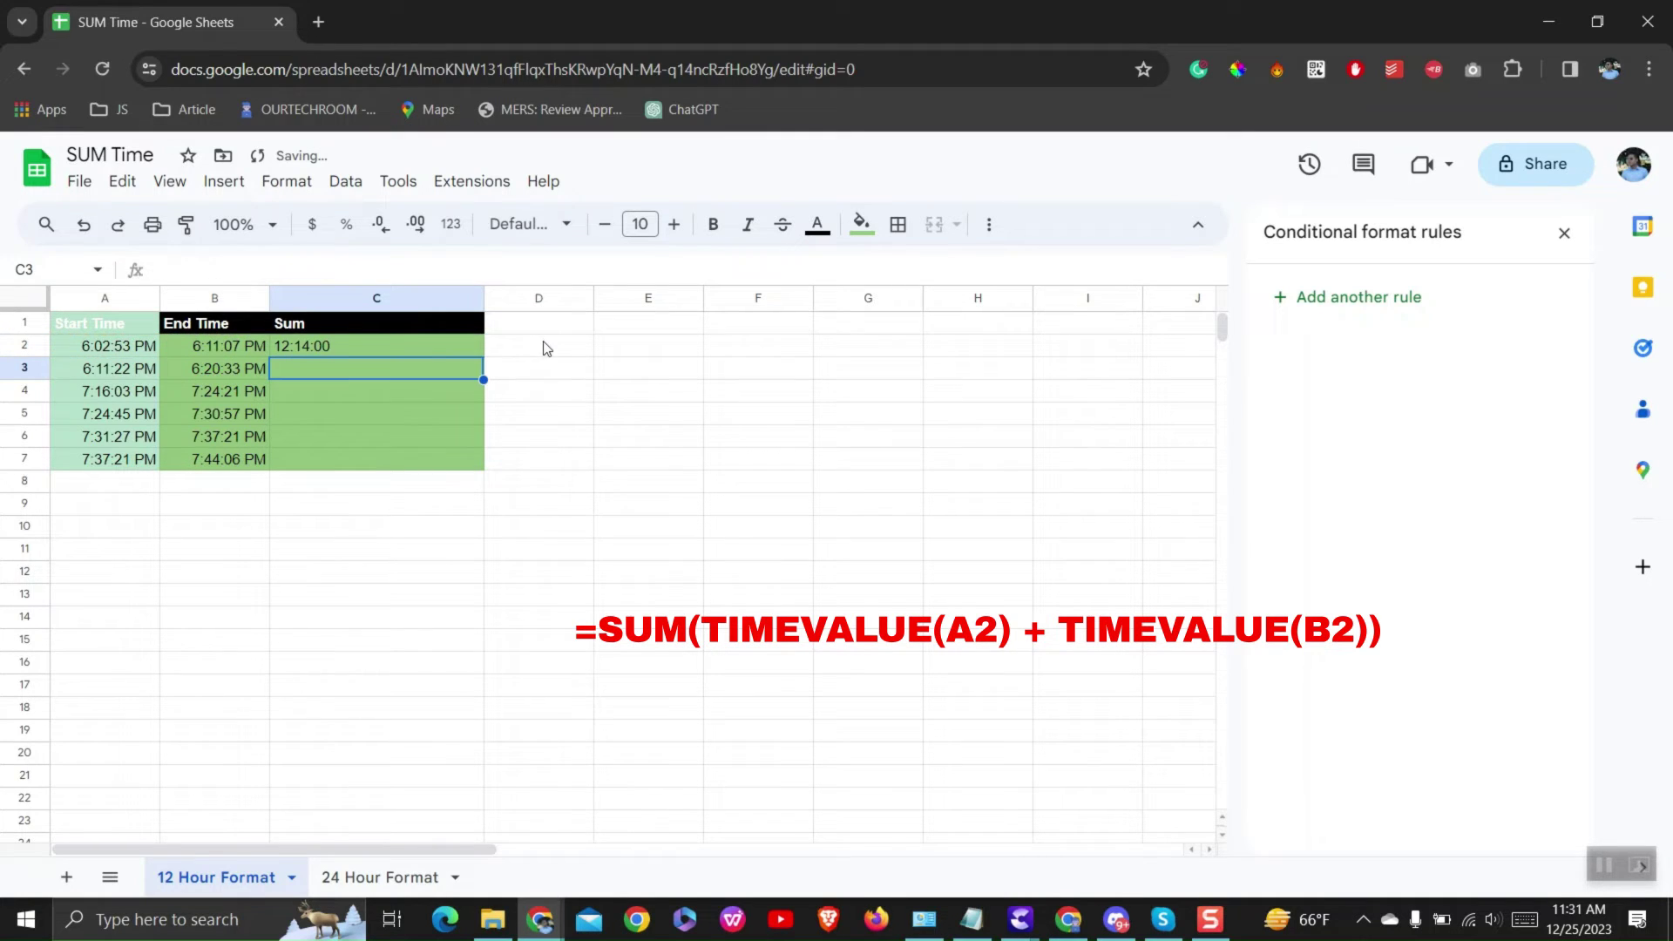
# Step: Fill the C2 sum formula down to C7, showing 12:14:00 through 15:21:27
pyautogui.click(392, 348)
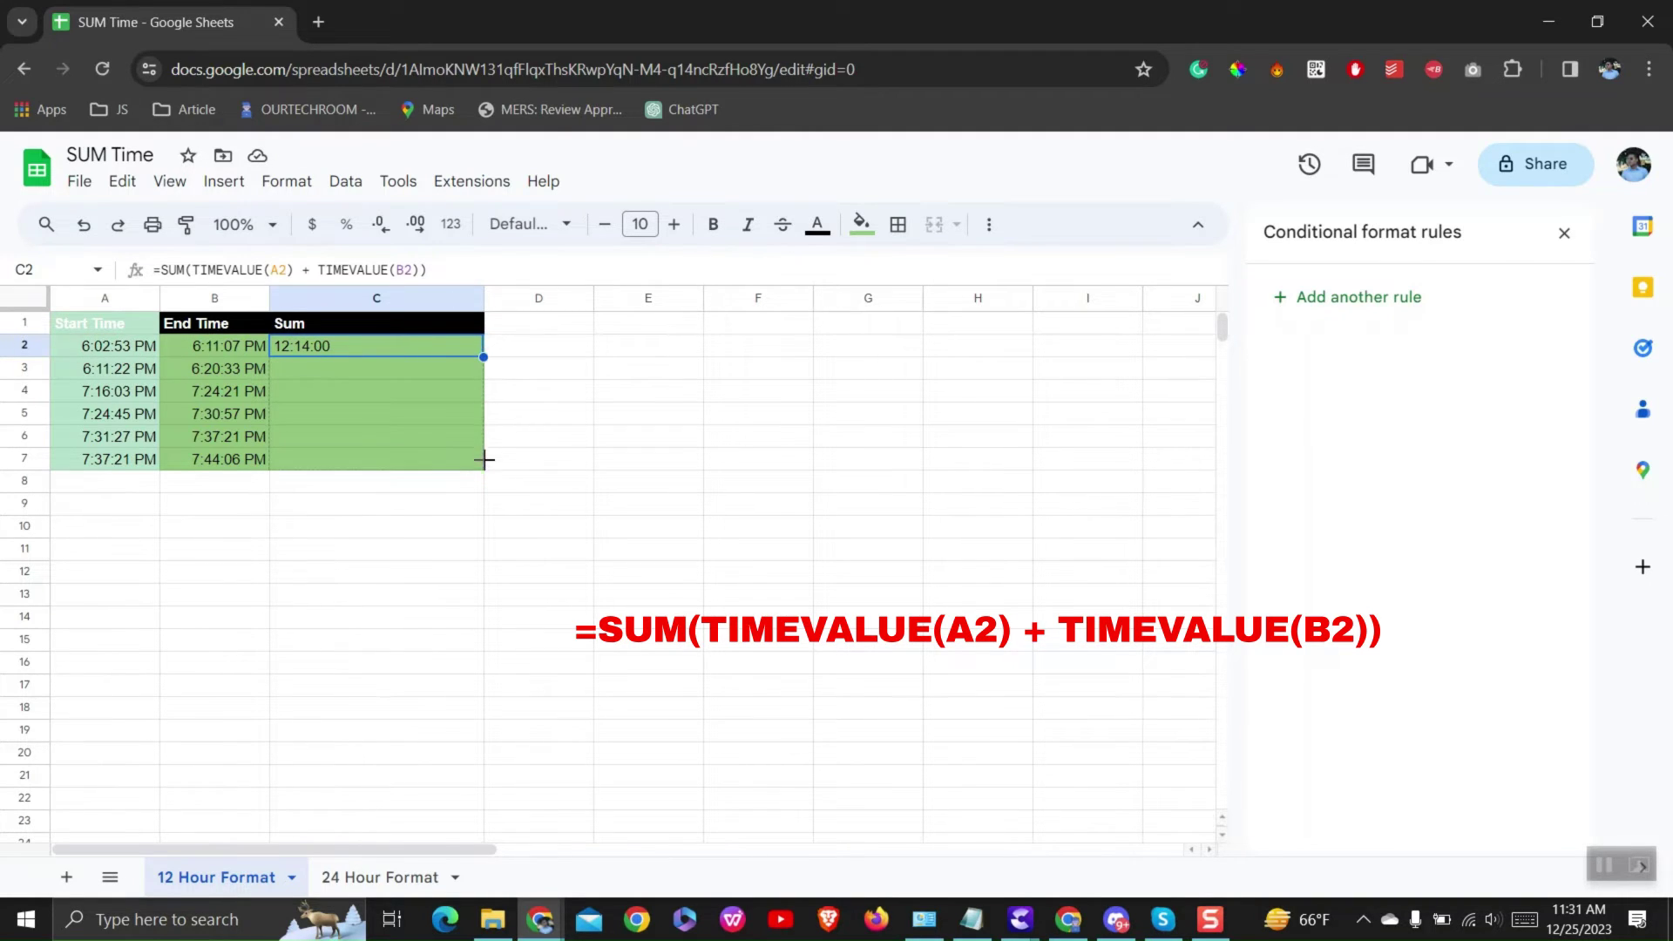
pyautogui.moveTo(484, 356); pyautogui.dragTo(483, 468)
pyautogui.click(379, 616)
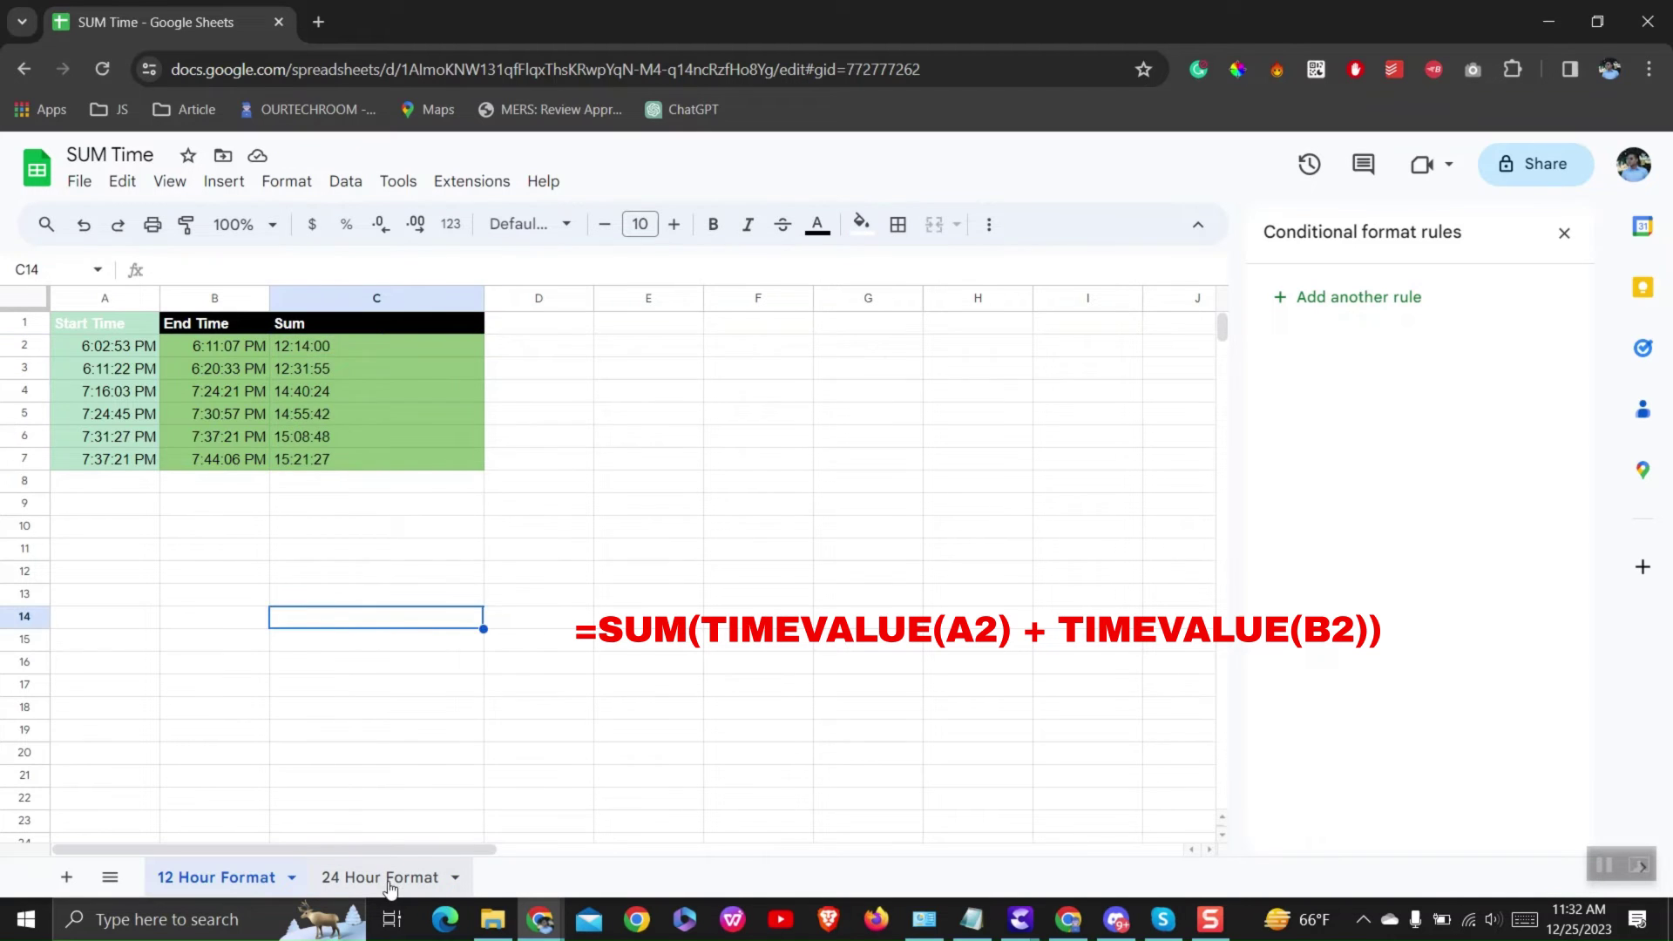
# Step: Switch to the 24 Hour Format sheet and check its first start and end times
pyautogui.click(387, 878)
pyautogui.click(145, 347)
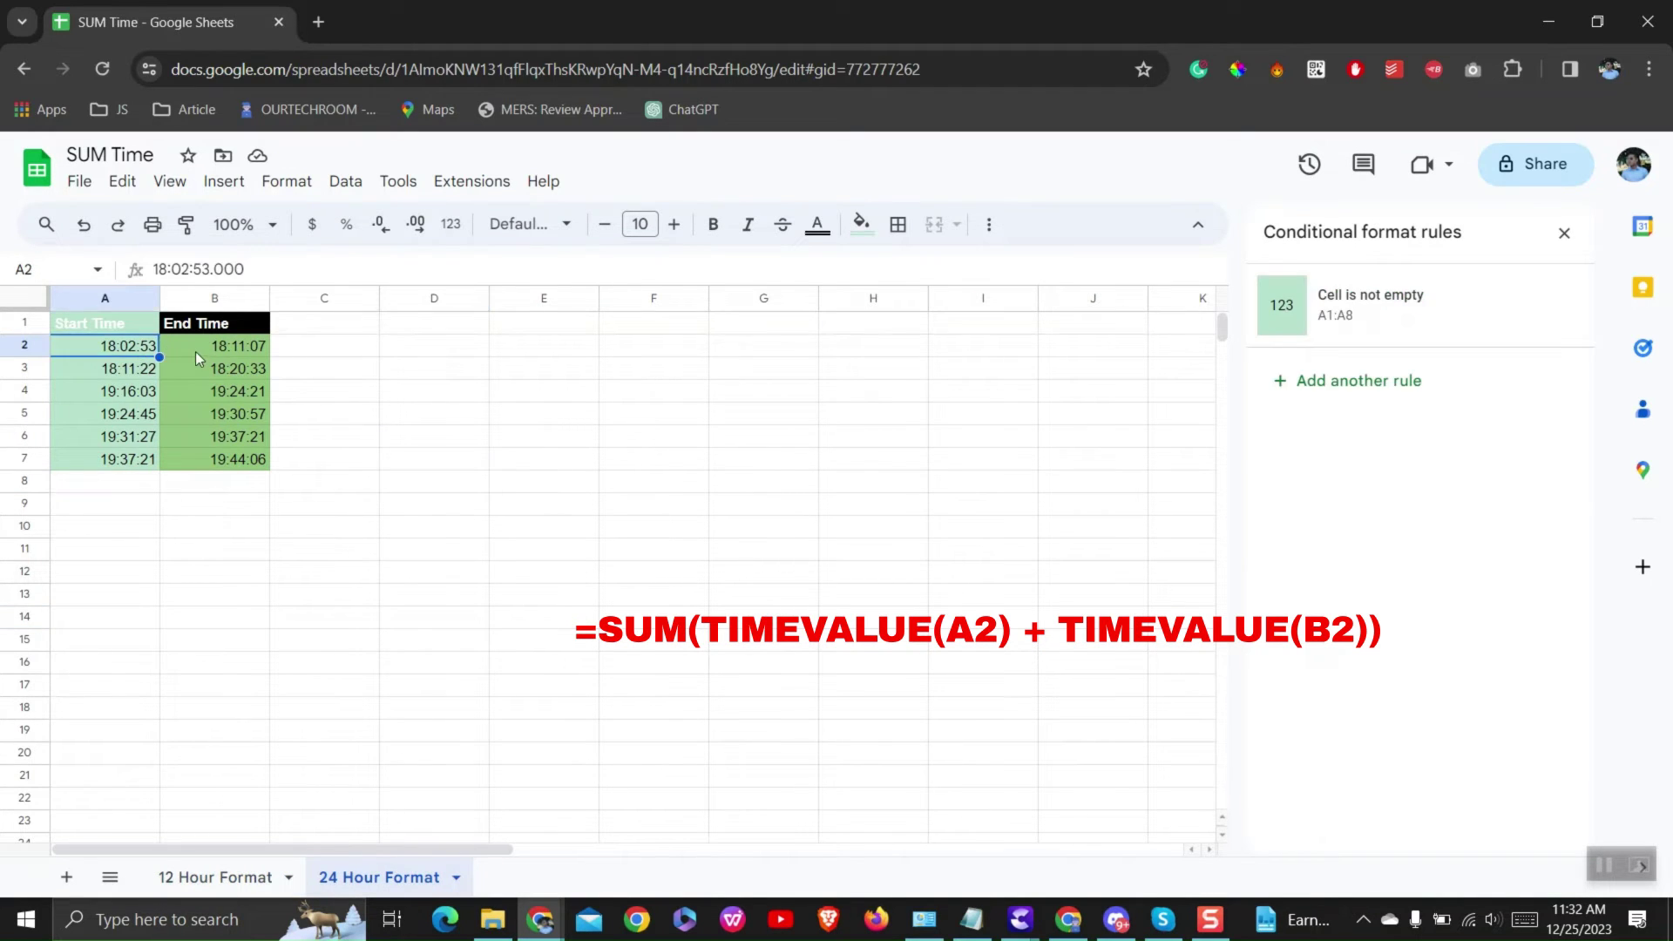
pyautogui.click(222, 347)
# Step: Enter =SUM(TIMEVALUE(A2)+TIMEVALUE(B2)) in C2 and autofill it through C7
pyautogui.click(310, 351)
pyautogui.doubleClick(309, 351)
pyautogui.write('=')
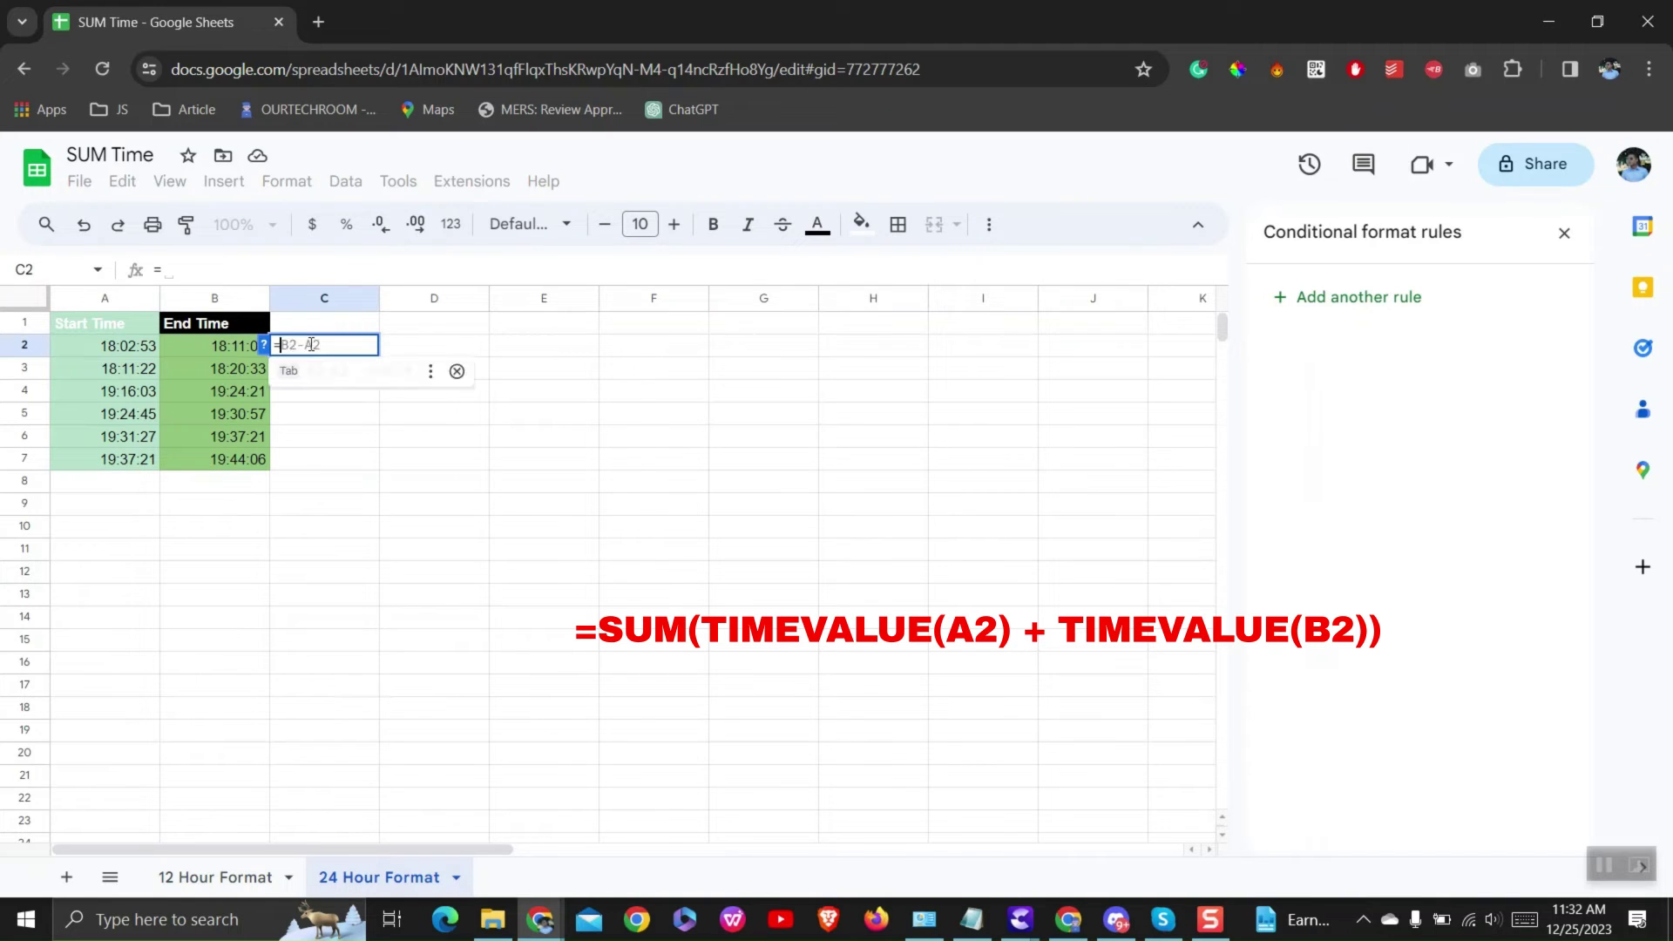
pyautogui.write('SUM(TIMEVALUE(')
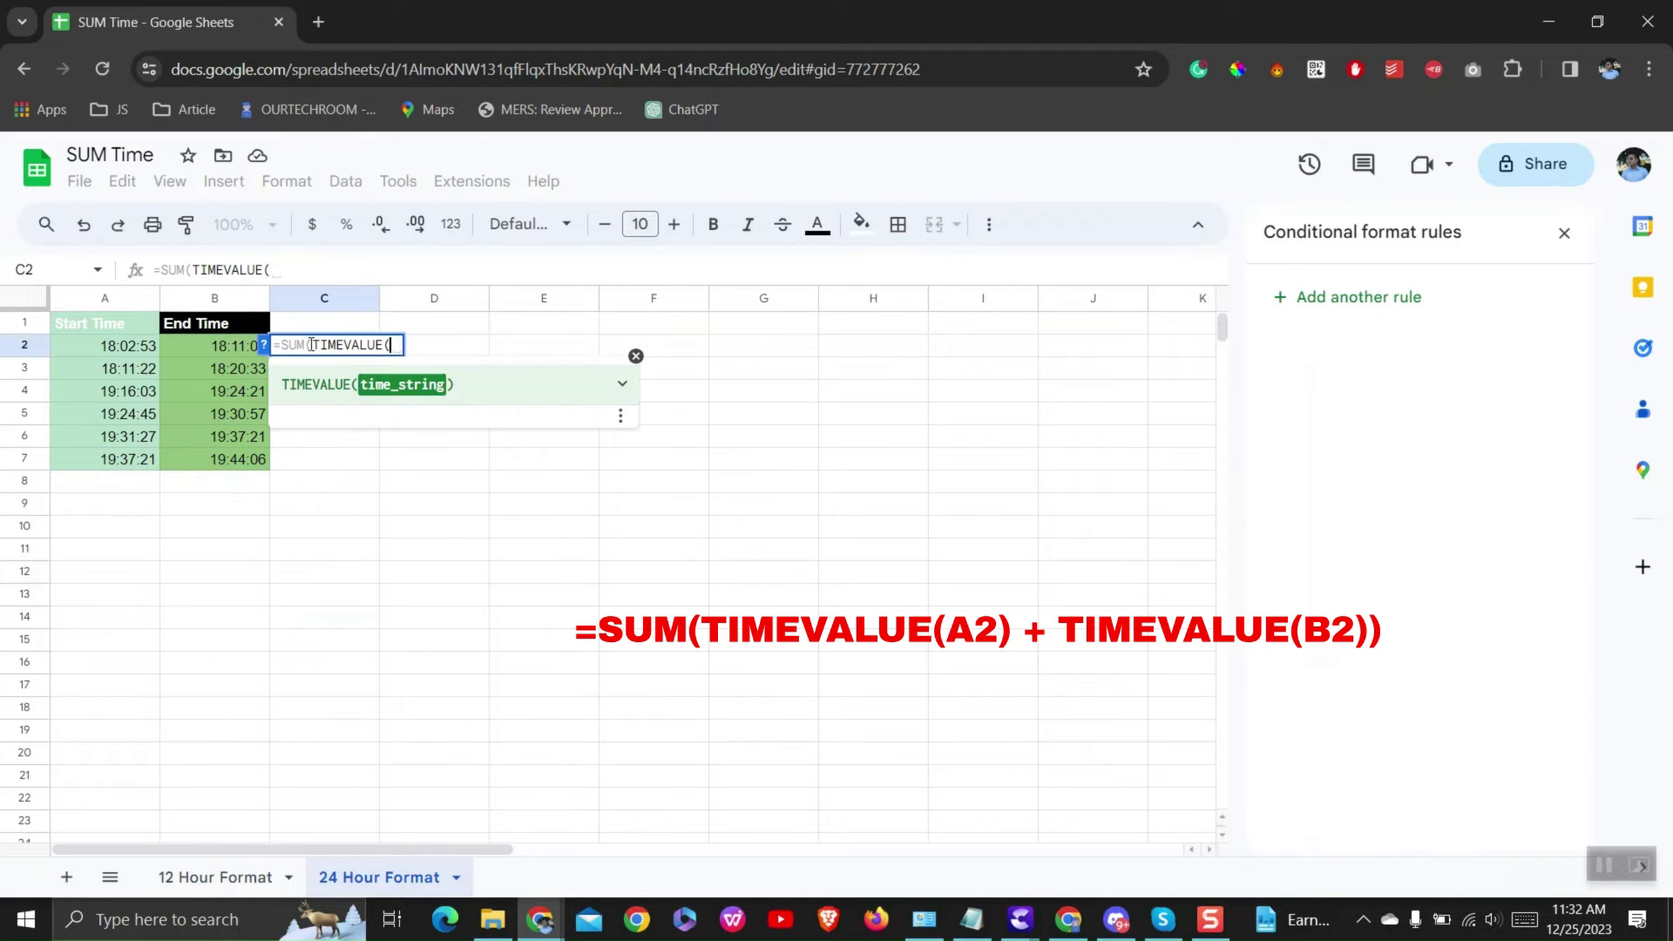
pyautogui.write('A2')
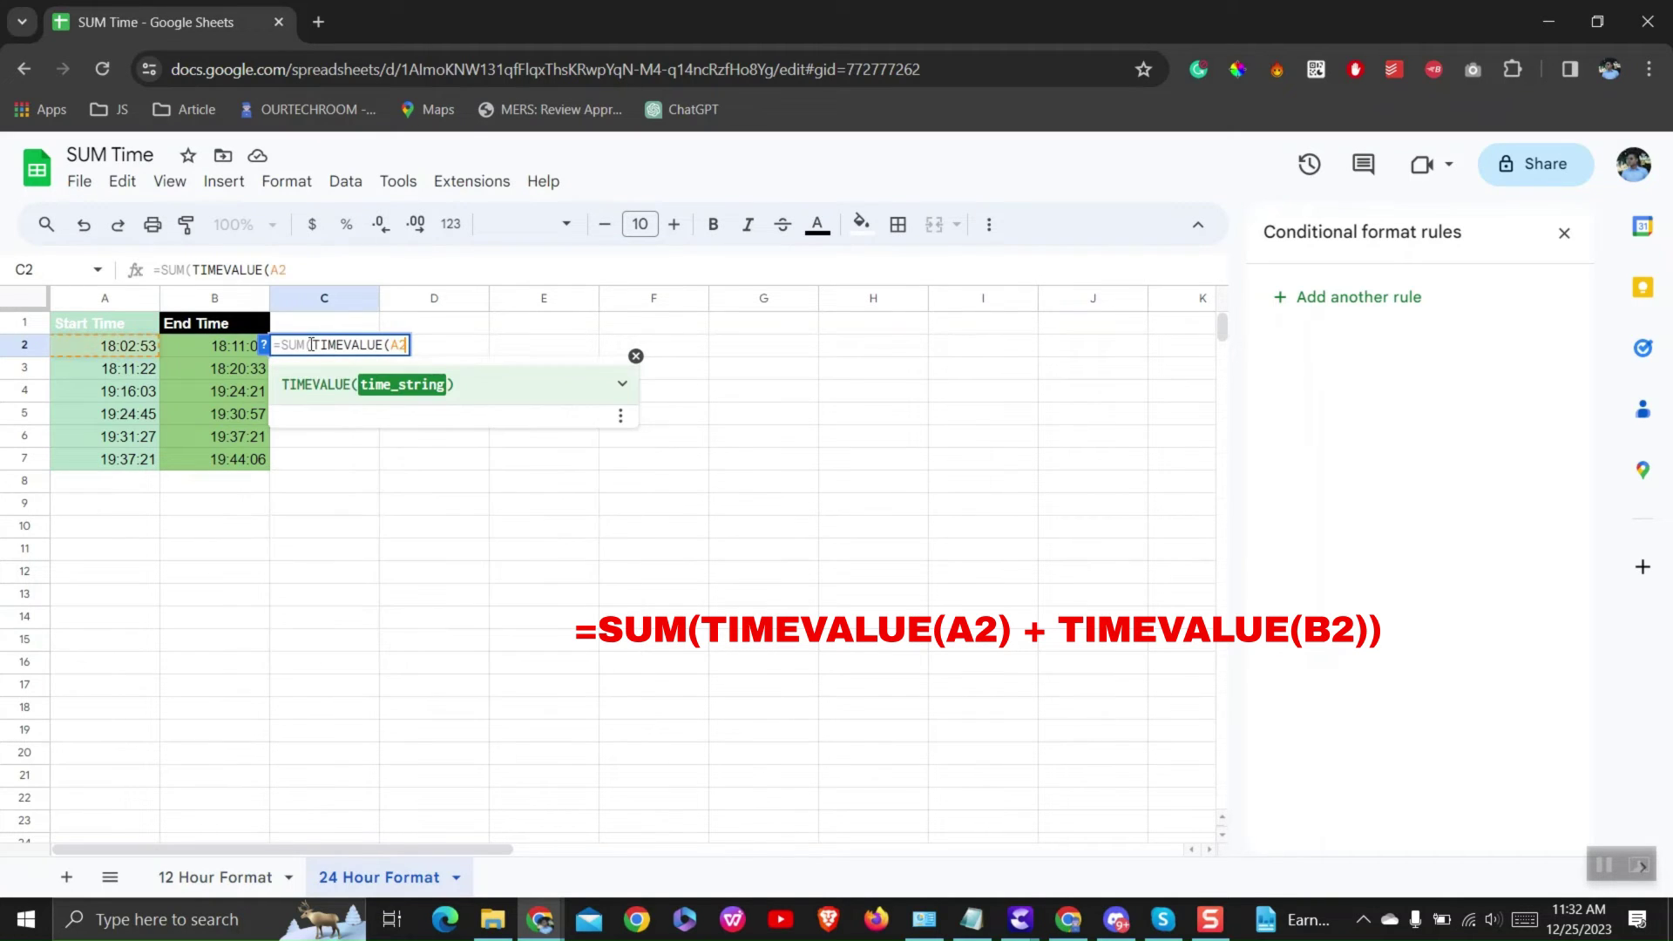
pyautogui.write(')+TIMEVALUE')
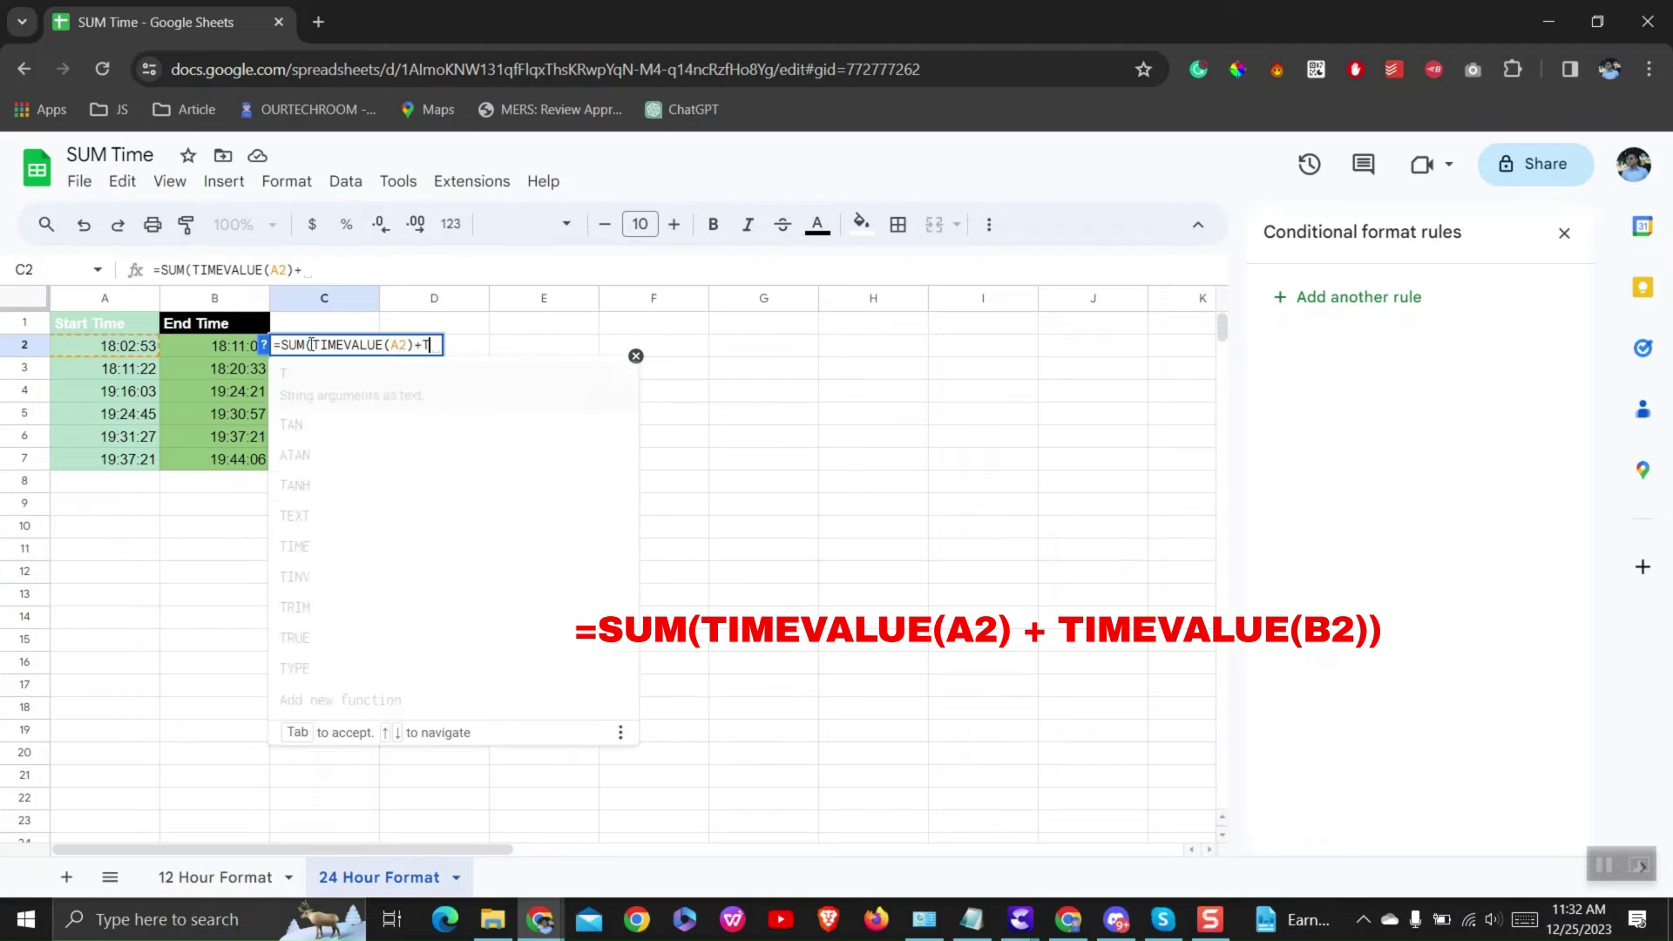
pyautogui.write('(B@))')
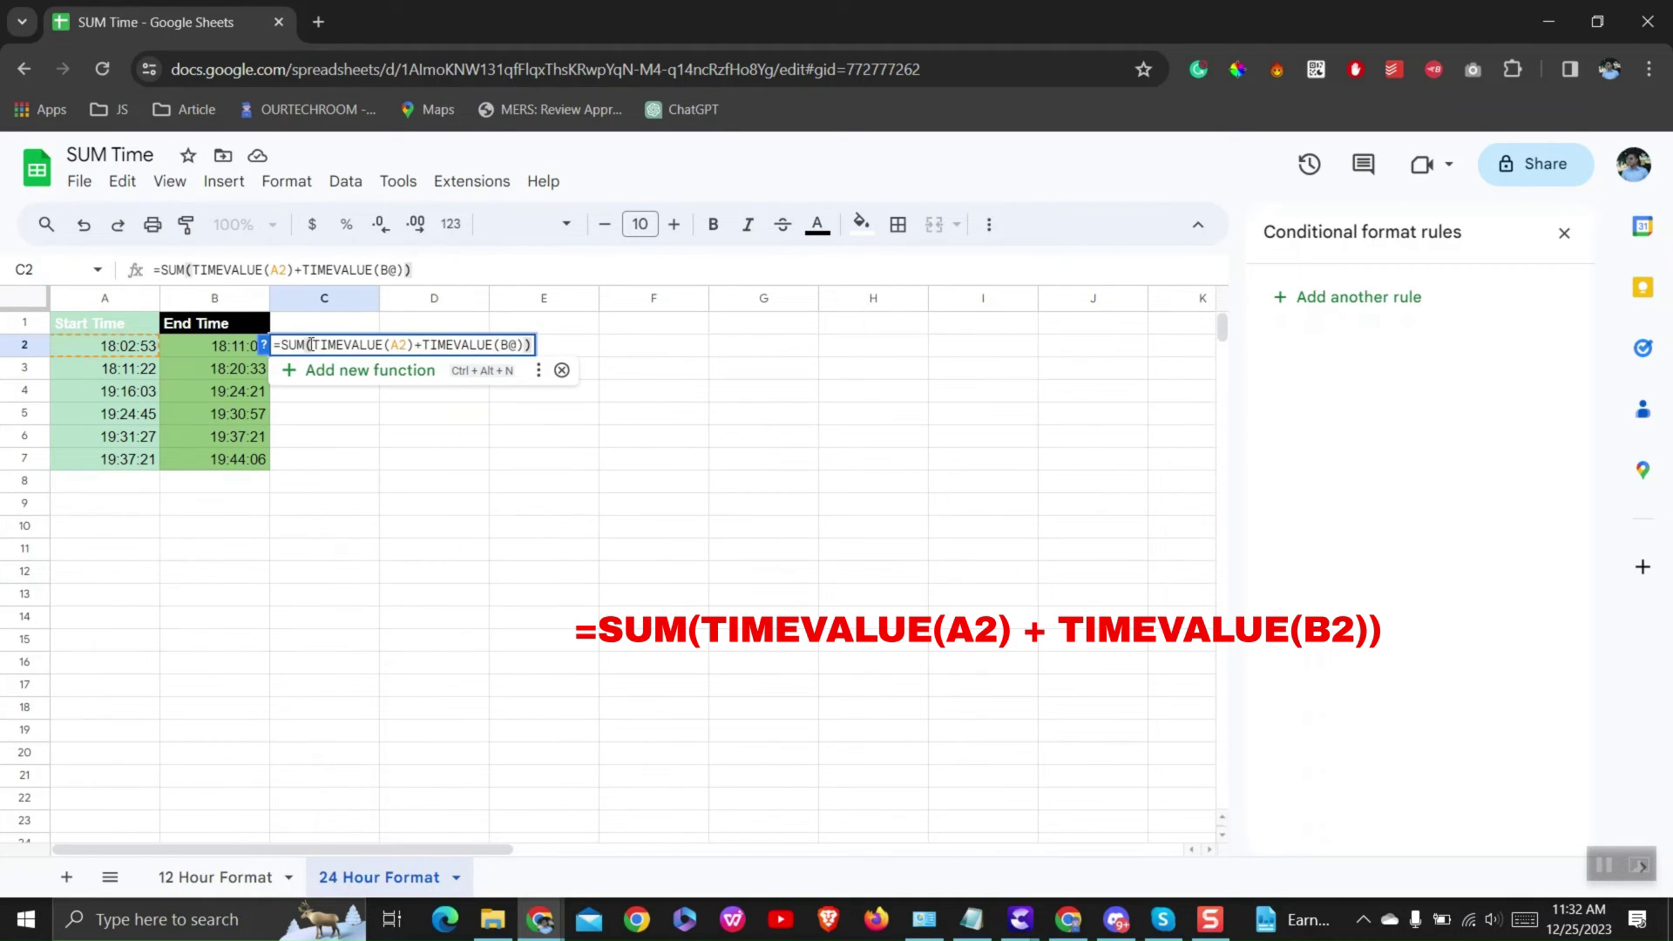
pyautogui.press('BackSpace')
pyautogui.press('BackSpace')
pyautogui.press('BackSpace')
pyautogui.write('2))')
pyautogui.press('Return')
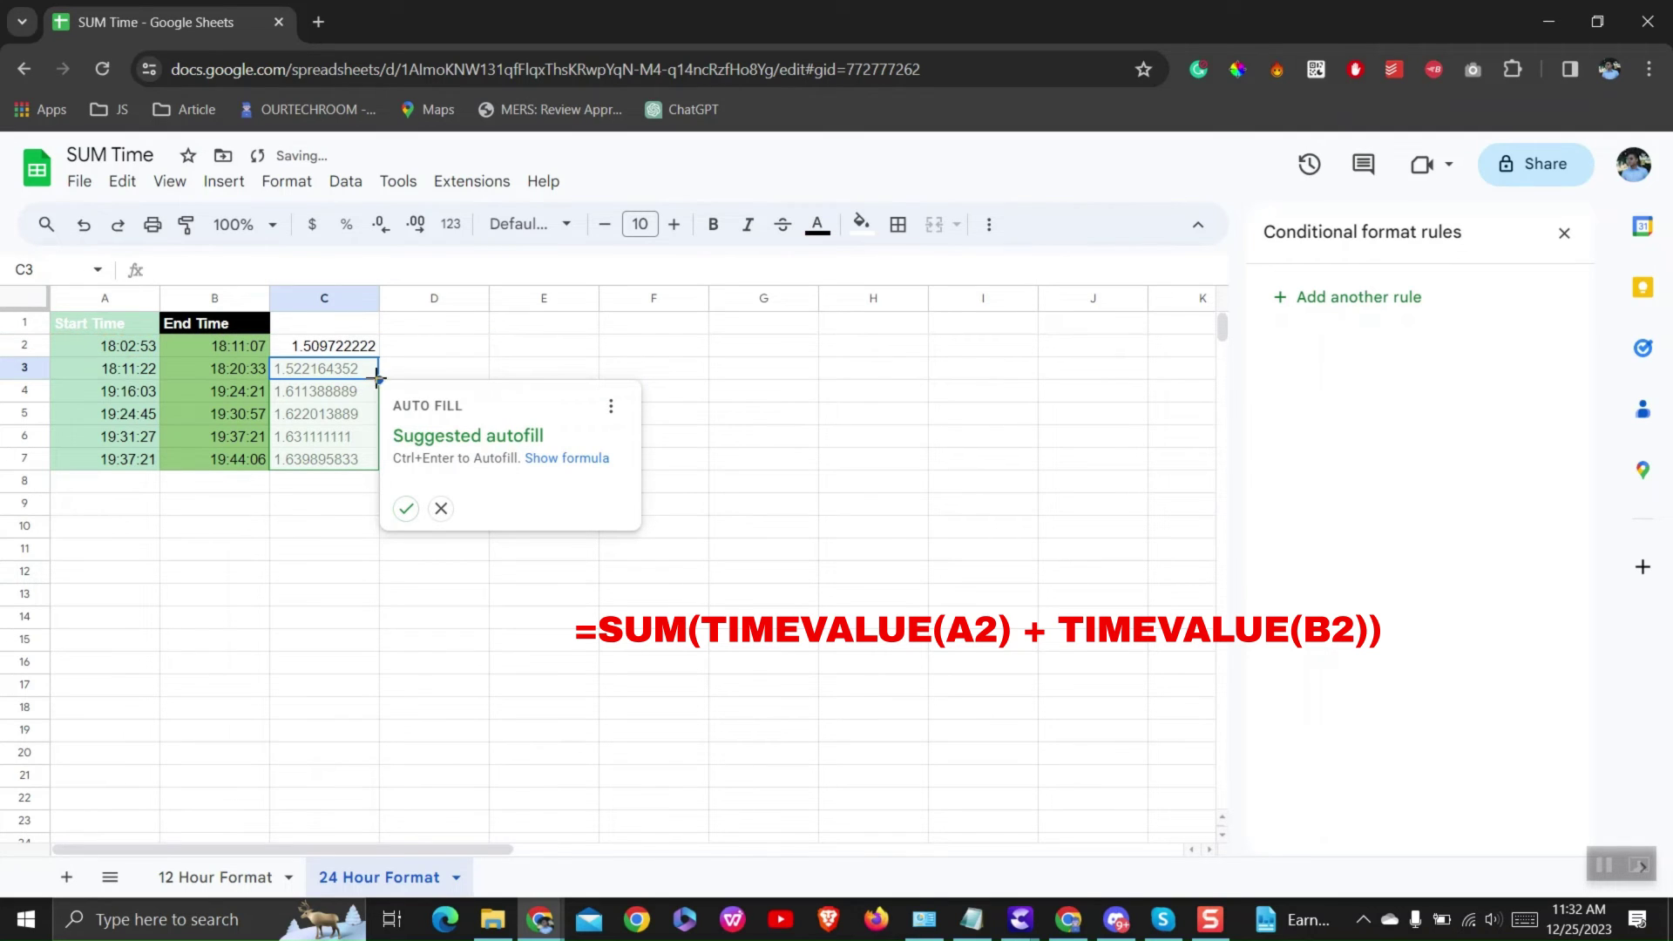
pyautogui.click(406, 509)
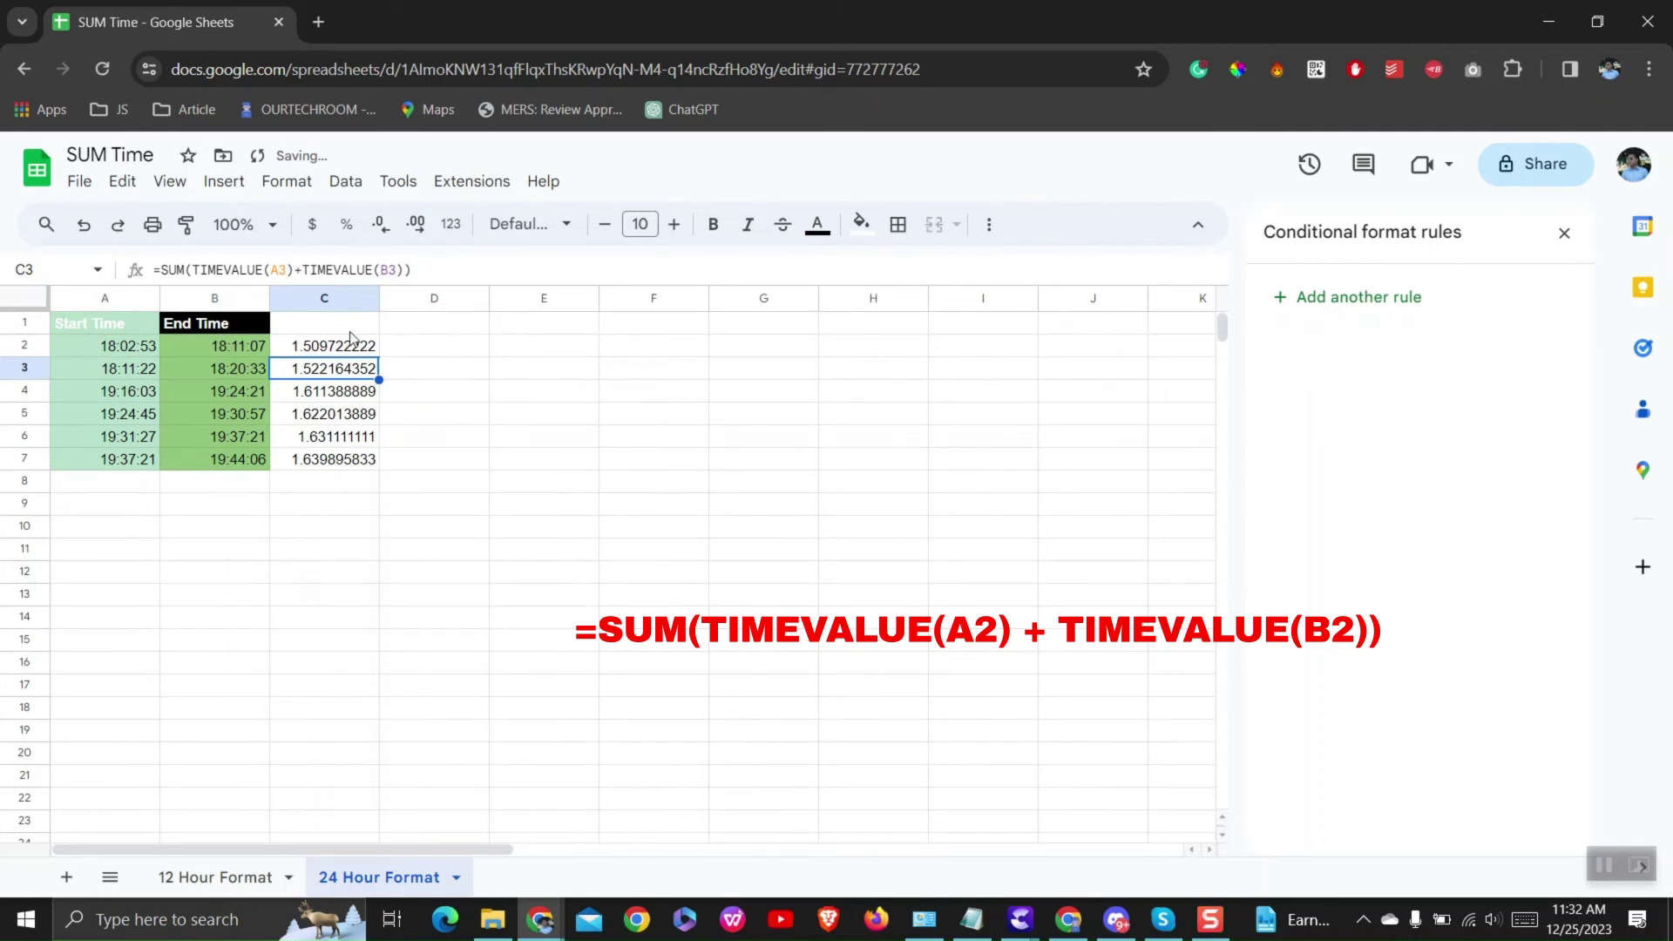
# Step: Format column C as Duration, showing 36:14:00 through 39:21:27
pyautogui.click(323, 299)
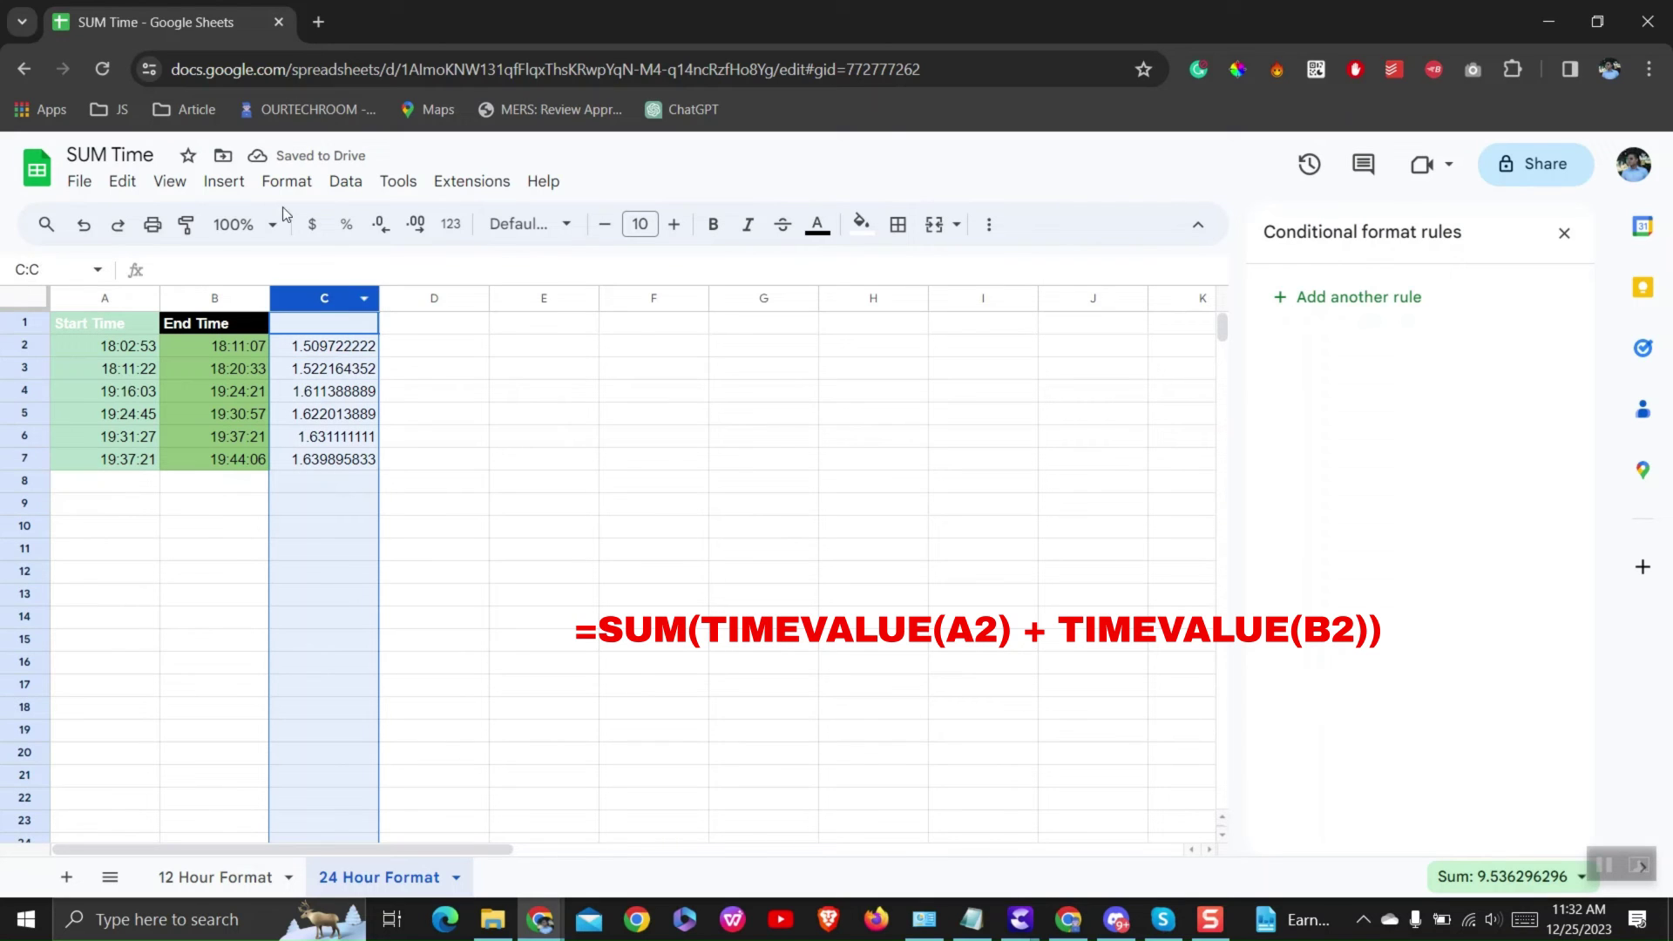
pyautogui.click(285, 180)
pyautogui.moveTo(322, 271)
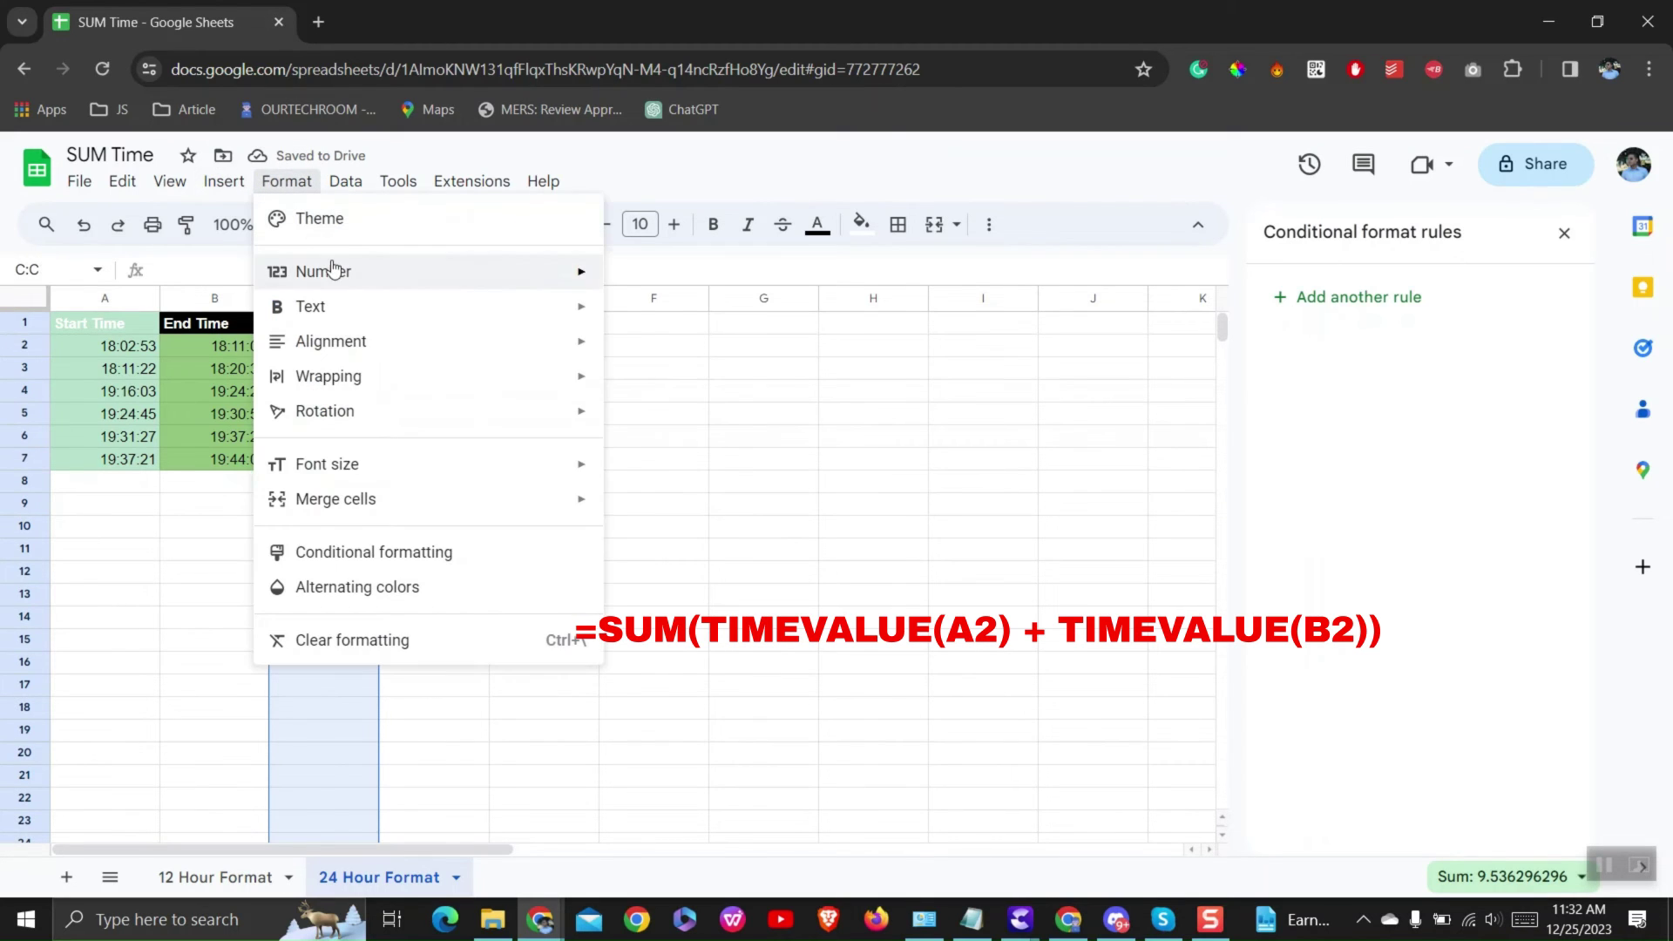
pyautogui.click(676, 750)
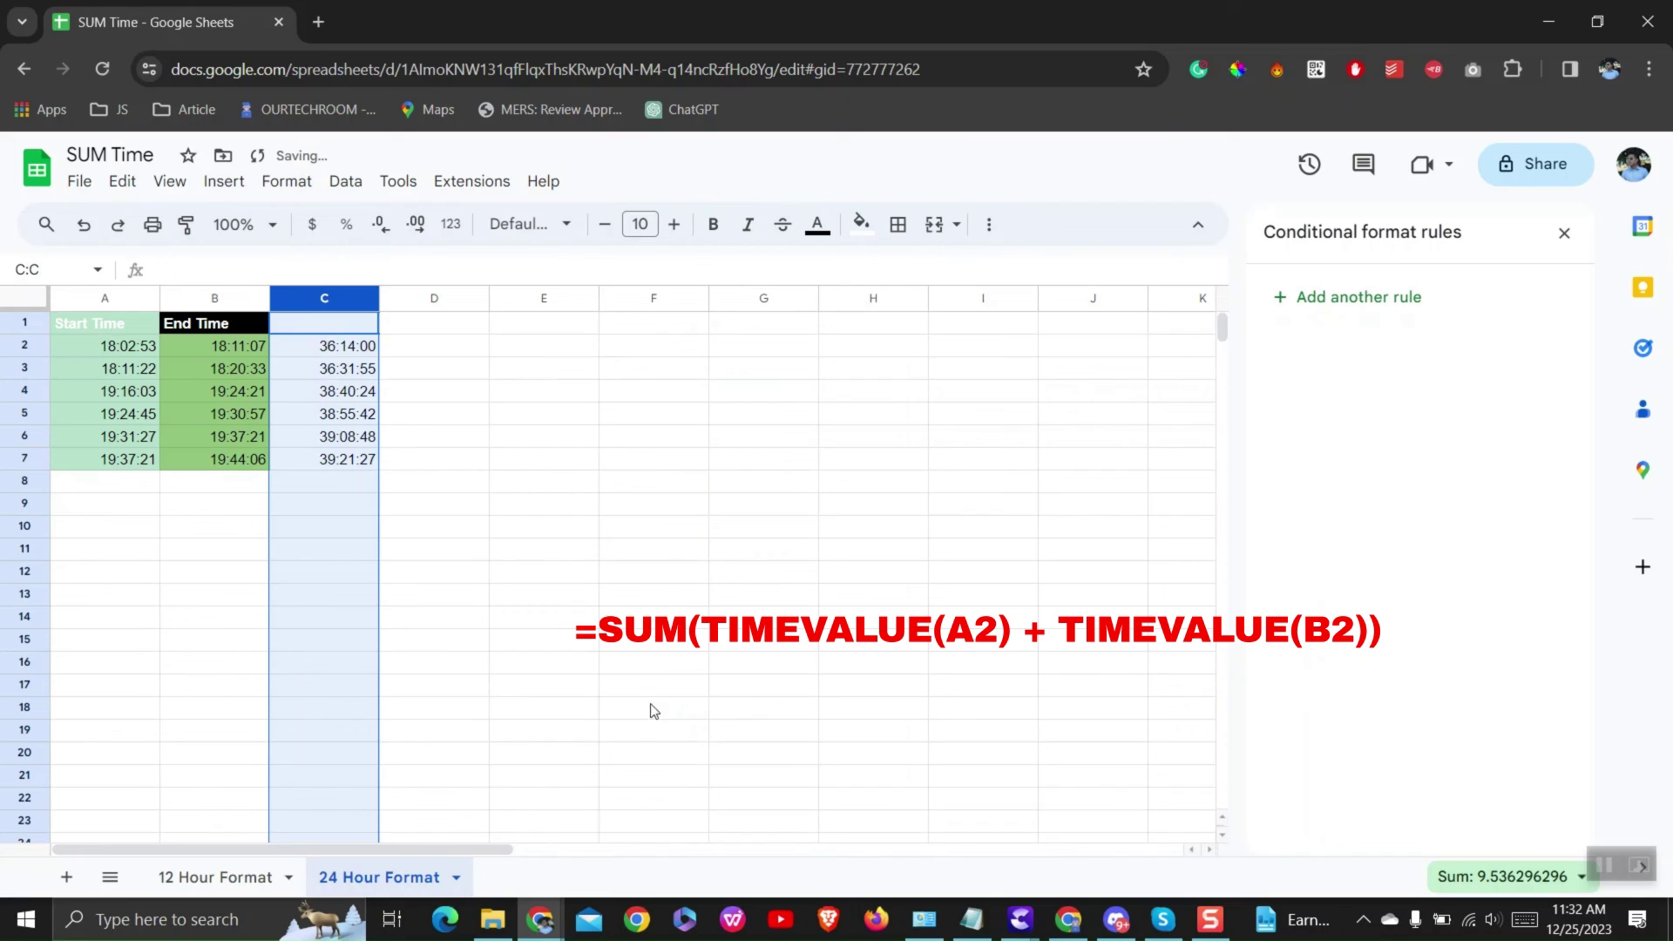